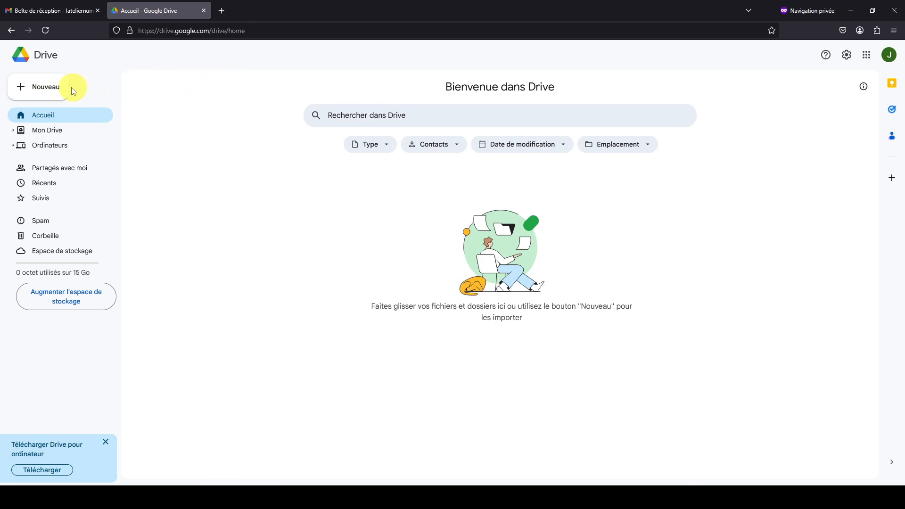
Step: Create a blank Google Docs document and insert a table of 2 columns by 5 rows
{"action": "left_click", "coordinate": [53, 90]}
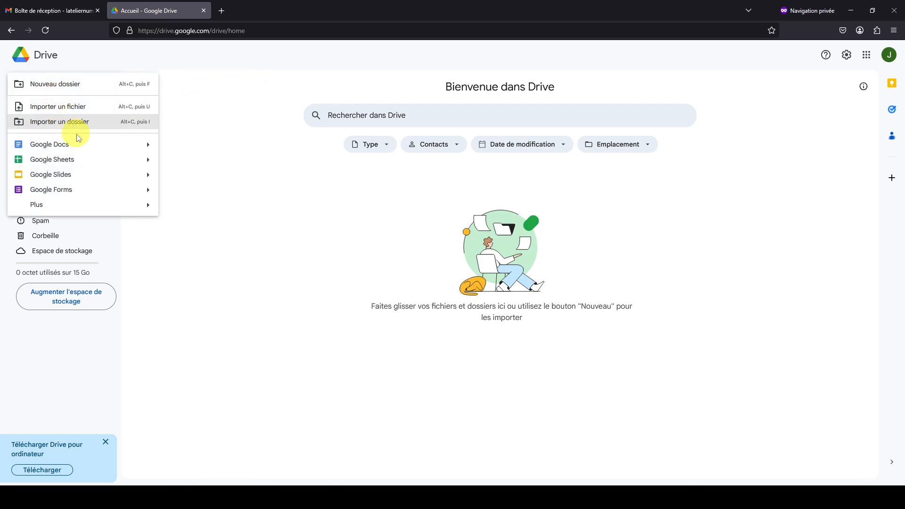
{"action": "left_click", "coordinate": [97, 149]}
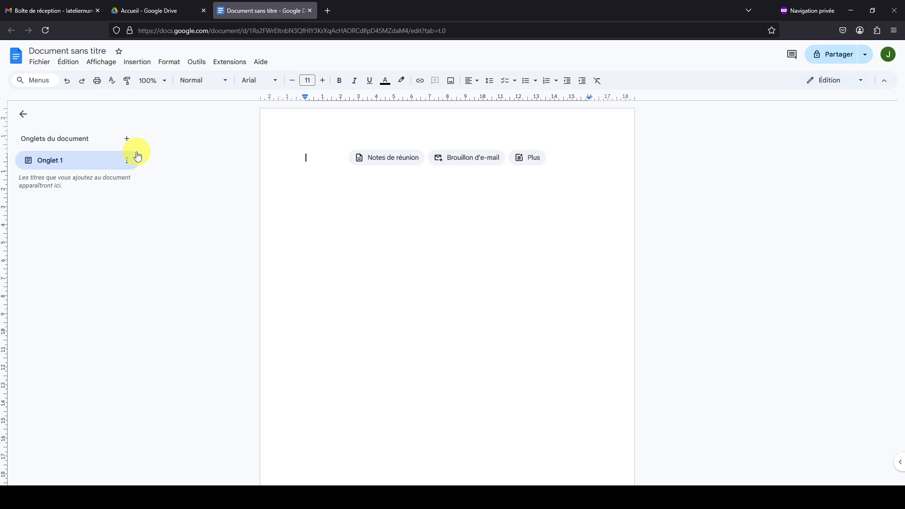
{"action": "left_click", "coordinate": [141, 65]}
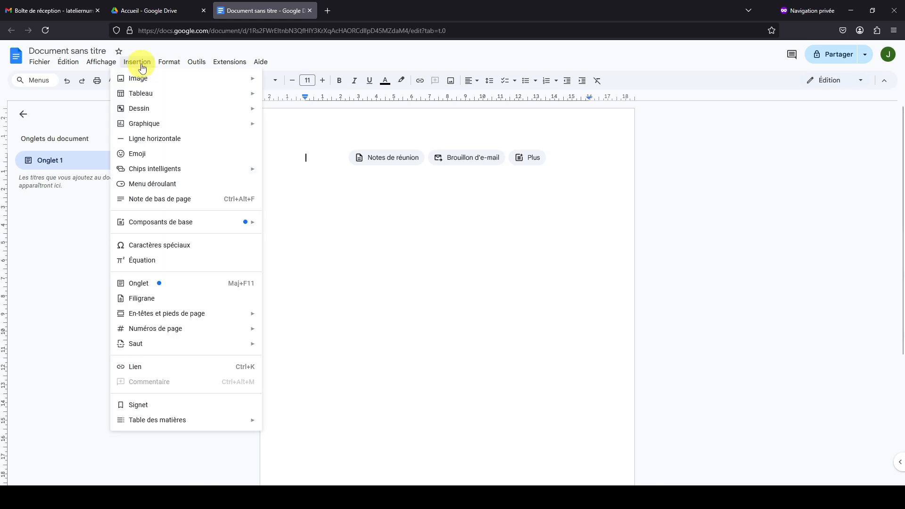
{"action": "mouse_move", "coordinate": [157, 93]}
{"action": "mouse_move", "coordinate": [267, 101]}
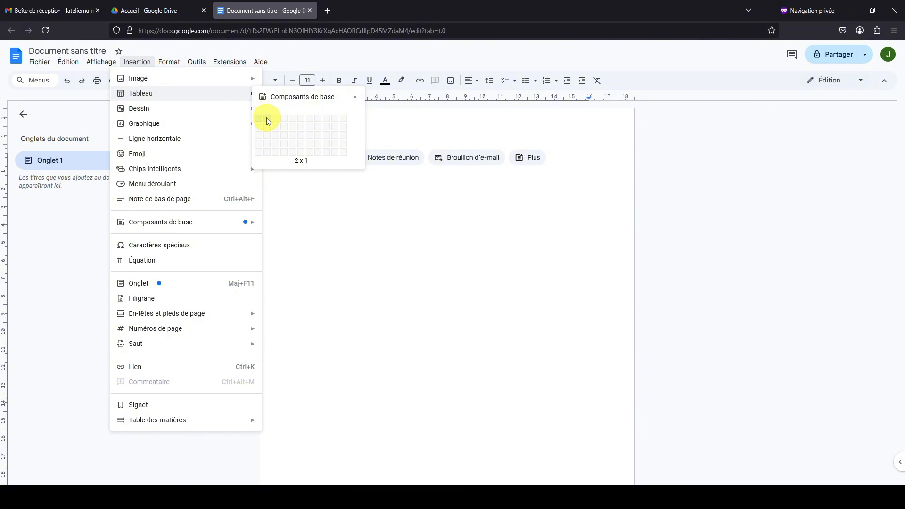
{"action": "left_click", "coordinate": [267, 149]}
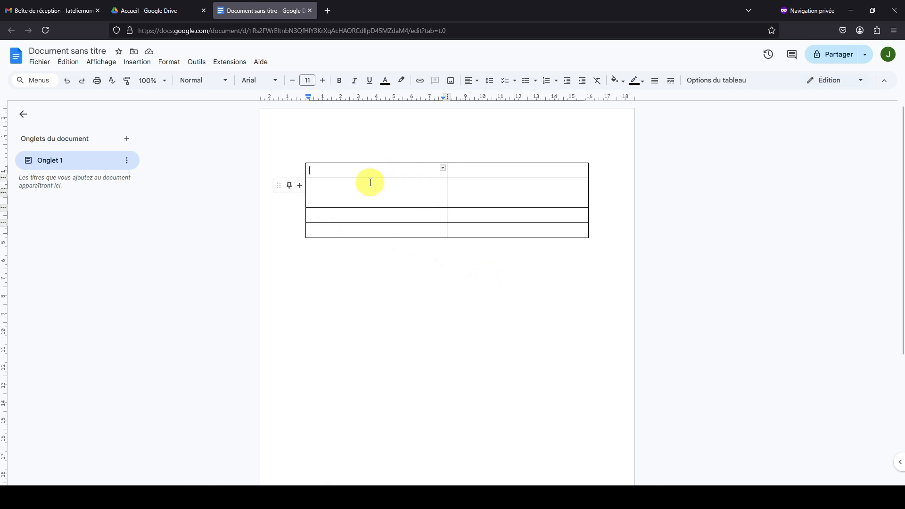
Step: Merge all five cells of the table's first column into one cell
{"action": "left_click_drag", "start_coordinate": [343, 170], "coordinate": [374, 228]}
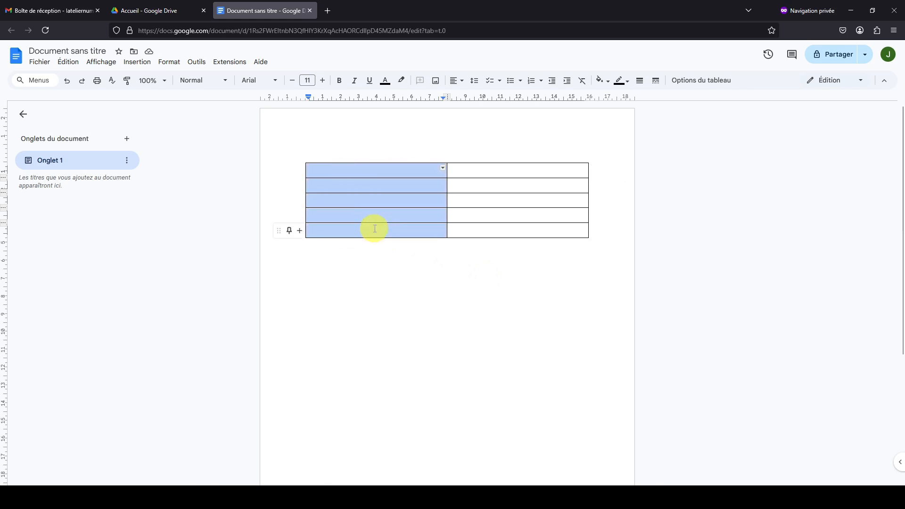
{"action": "right_click", "coordinate": [354, 182]}
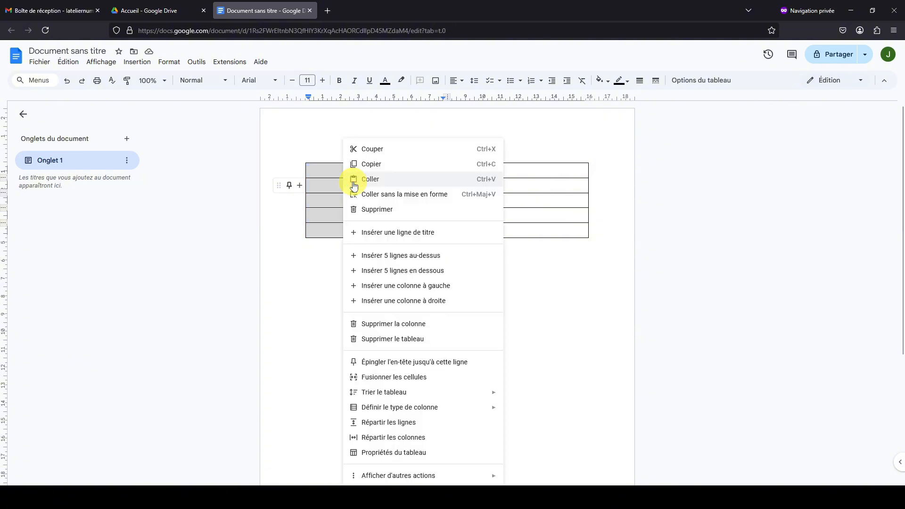
{"action": "left_click", "coordinate": [438, 378]}
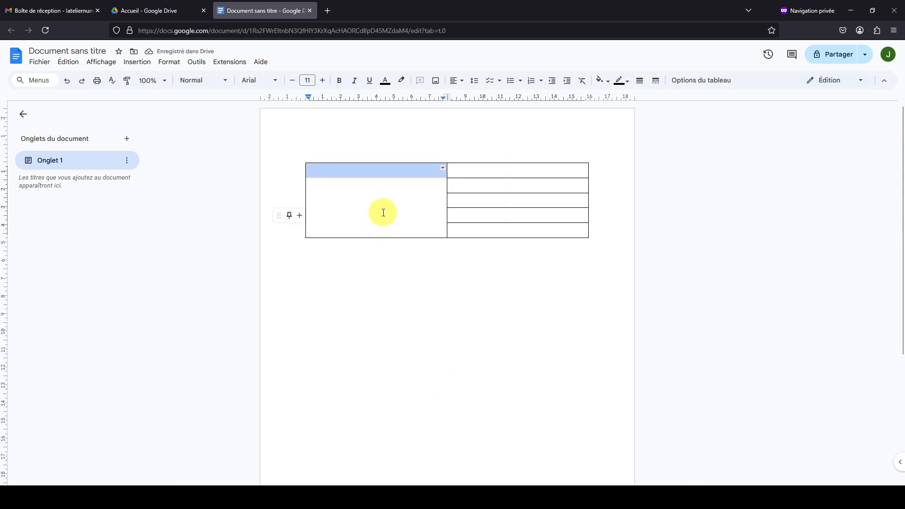
Step: Insert the image Design sans titre(14).png from the computer into the merged cell
{"action": "left_click", "coordinate": [370, 201]}
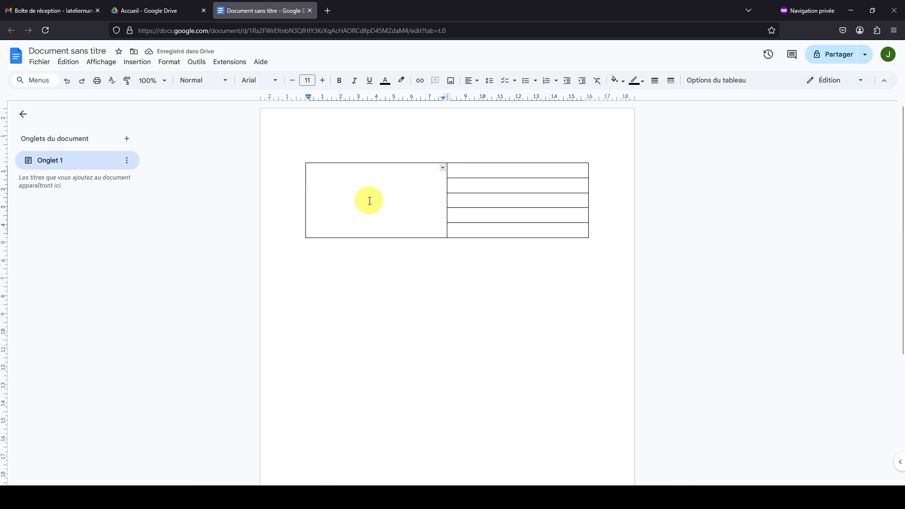
{"action": "left_click", "coordinate": [135, 62]}
{"action": "mouse_move", "coordinate": [240, 80]}
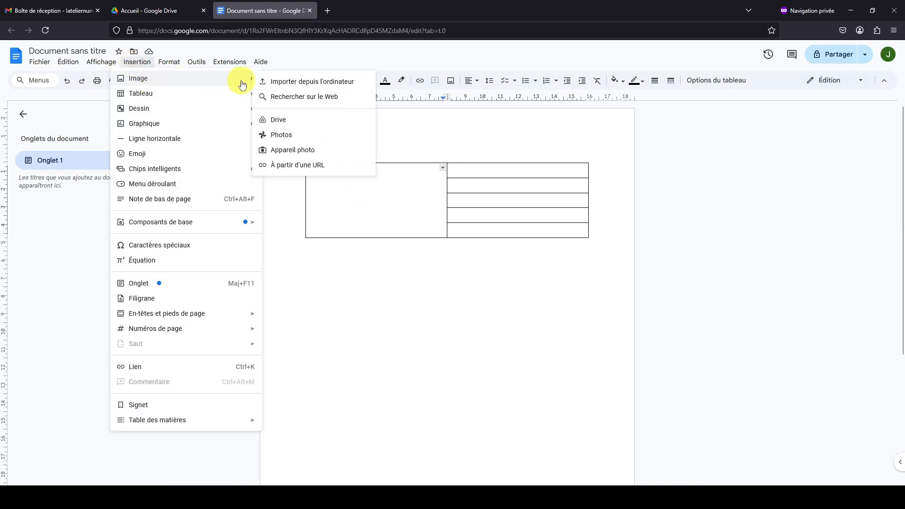
{"action": "left_click", "coordinate": [282, 81]}
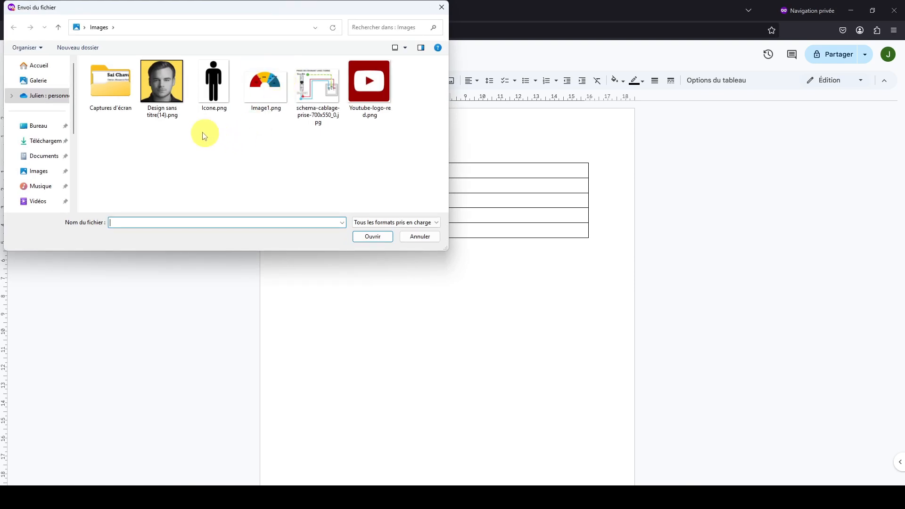
{"action": "left_click", "coordinate": [166, 98]}
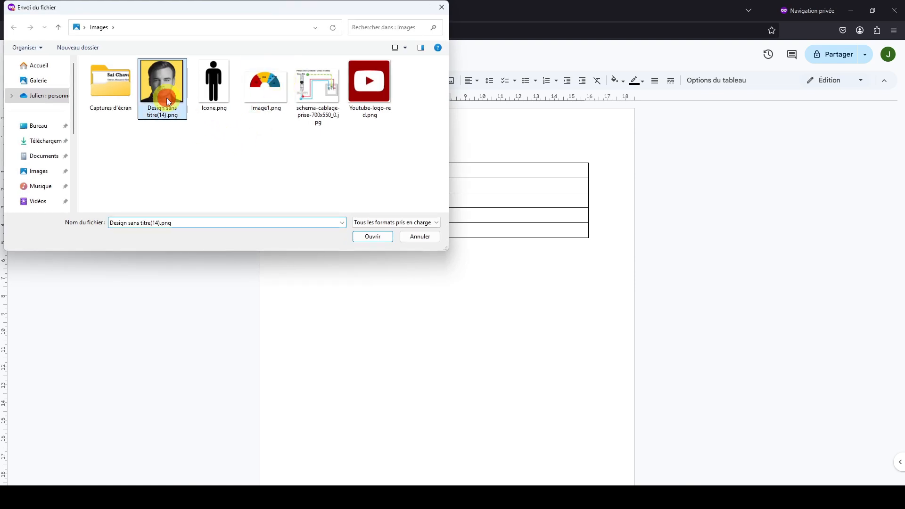
{"action": "left_click", "coordinate": [370, 236]}
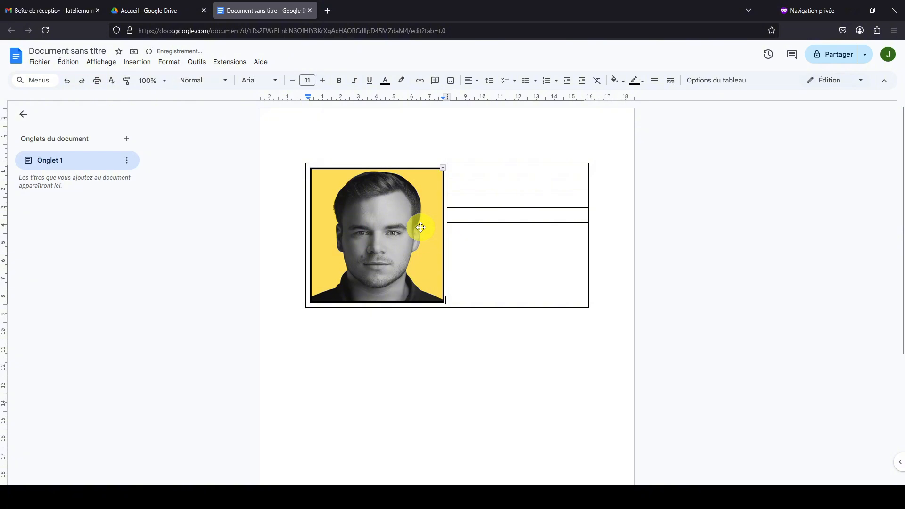
Step: Shrink the portrait proportionally to about 3.4 cm wide so it fits the five-row height of the table
{"action": "left_click", "coordinate": [411, 261]}
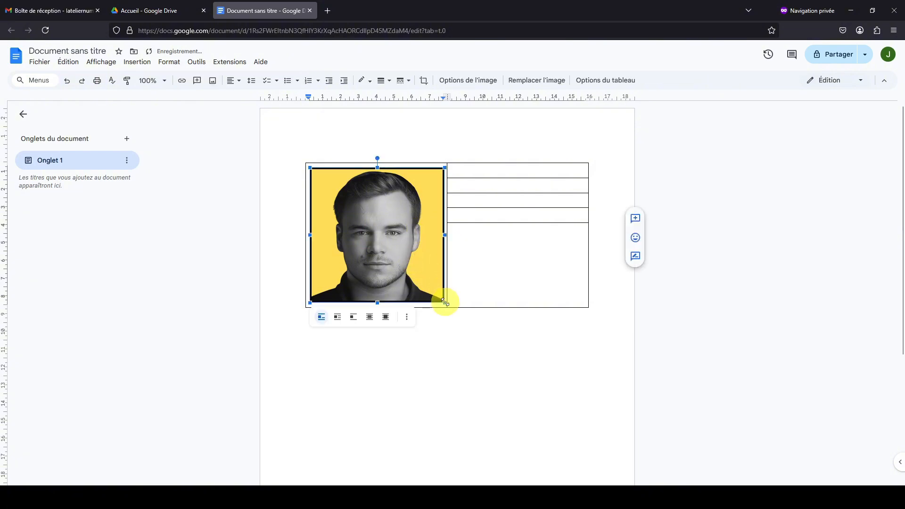
{"action": "left_click_drag", "start_coordinate": [445, 302], "coordinate": [371, 229]}
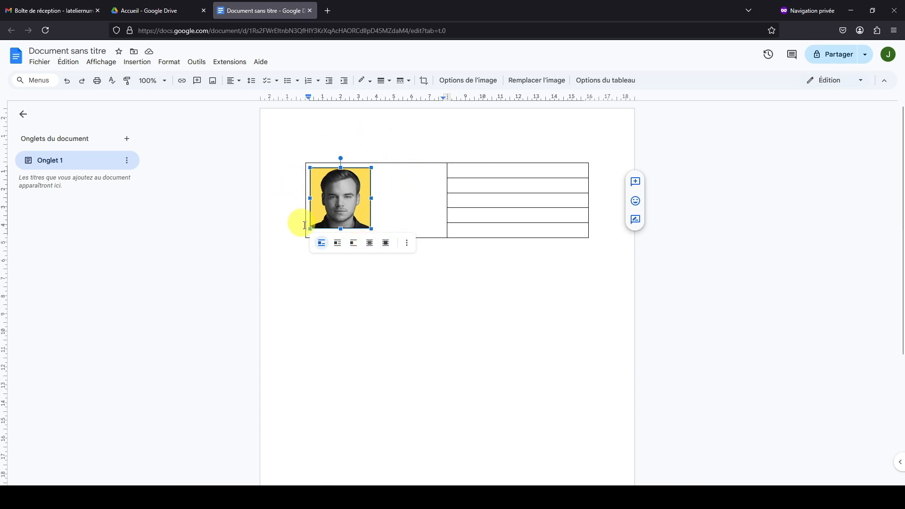
{"action": "left_click", "coordinate": [407, 243]}
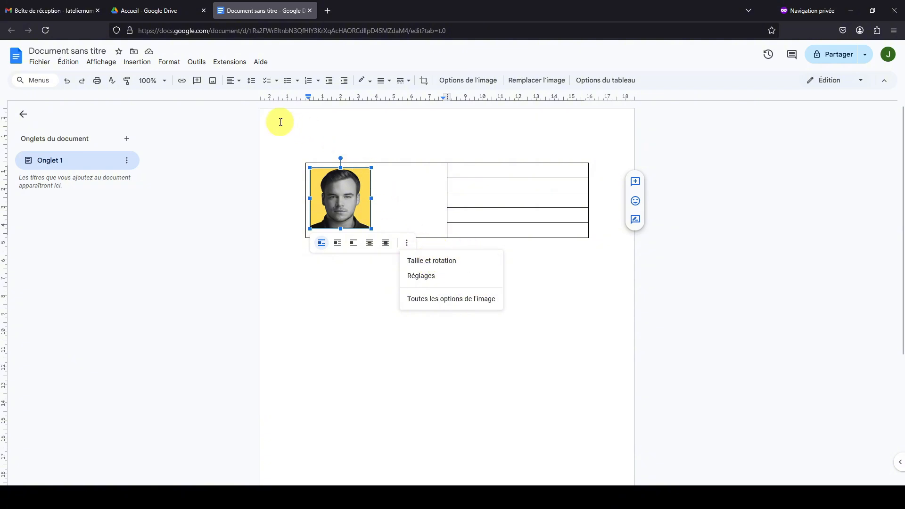
Step: Center the portrait horizontally in the merged cell
{"action": "left_click", "coordinate": [239, 81]}
{"action": "left_click", "coordinate": [240, 97]}
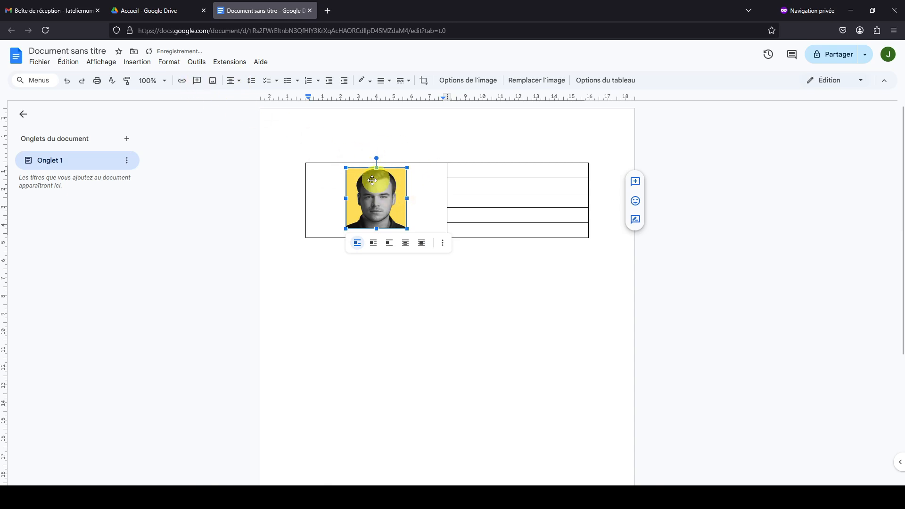
{"action": "left_click", "coordinate": [239, 81]}
{"action": "left_click", "coordinate": [249, 97]}
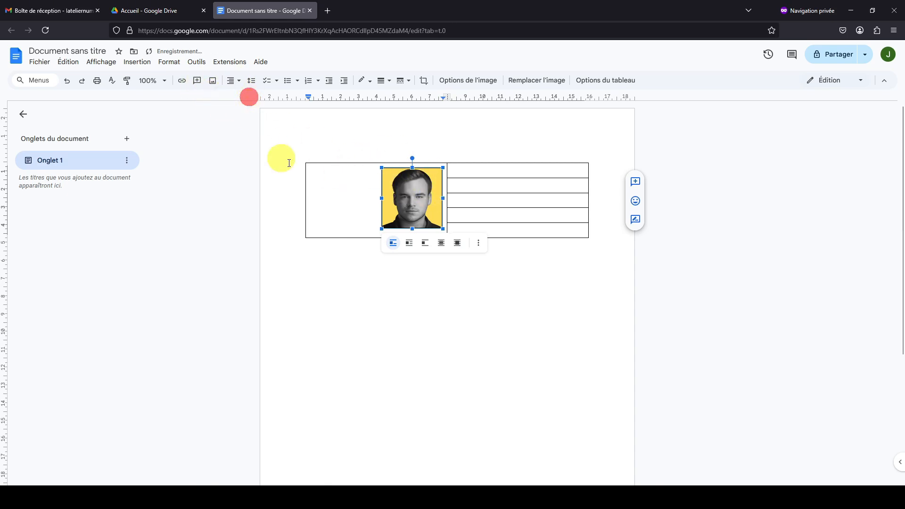
{"action": "left_click", "coordinate": [231, 82]}
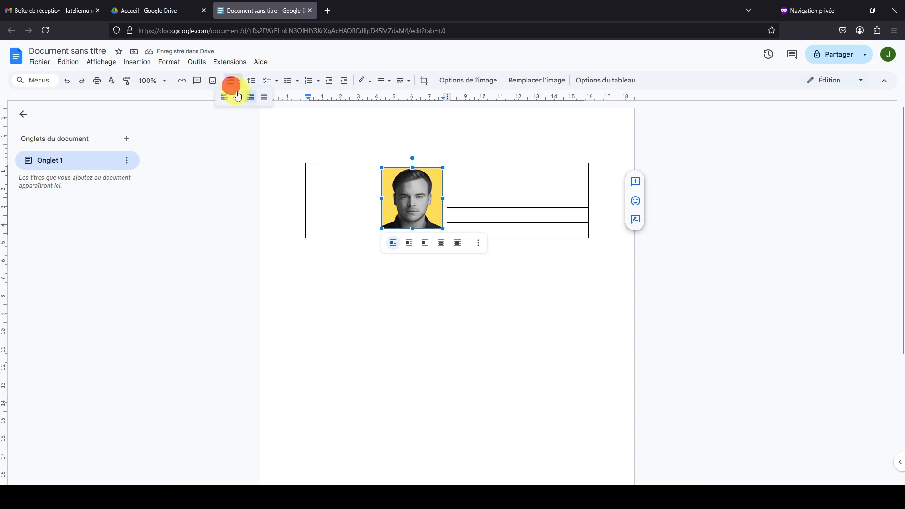
{"action": "left_click", "coordinate": [237, 96]}
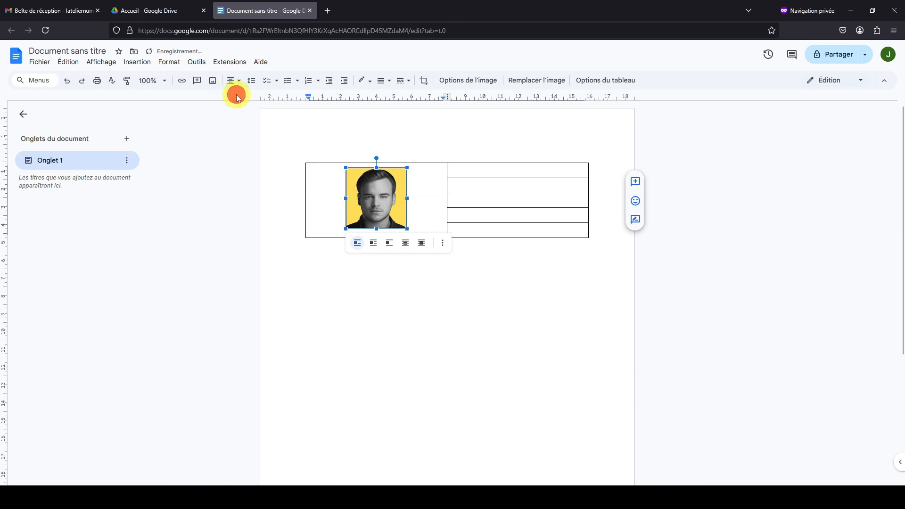
Step: Enter "L'Atelier Numérique" in the first row of the second column and make it bold
{"action": "left_click", "coordinate": [461, 174]}
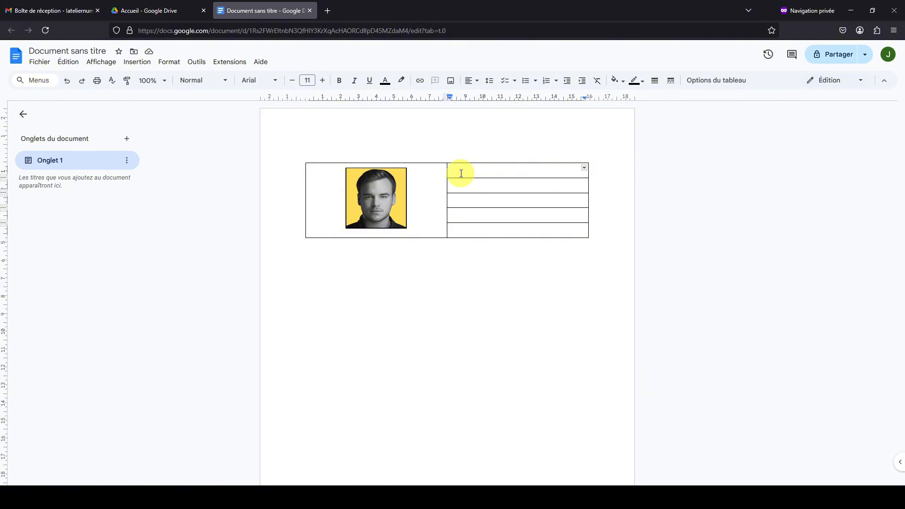
{"action": "type", "text": "L'Atelier Numérique"}
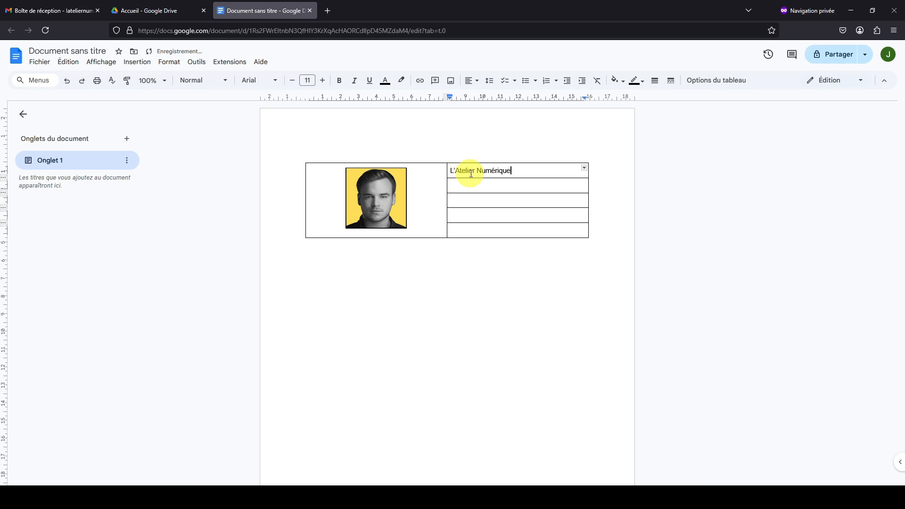
{"action": "left_click_drag", "start_coordinate": [514, 173], "coordinate": [448, 168]}
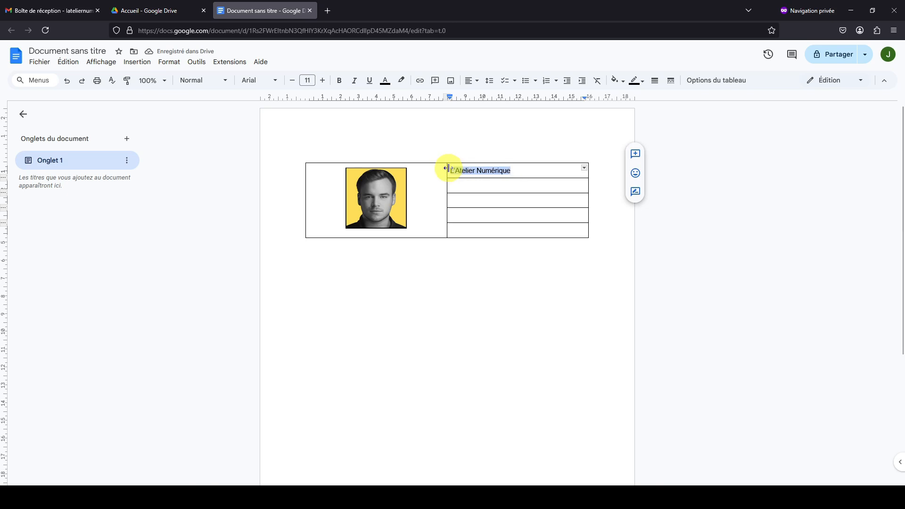
{"action": "left_click", "coordinate": [338, 81]}
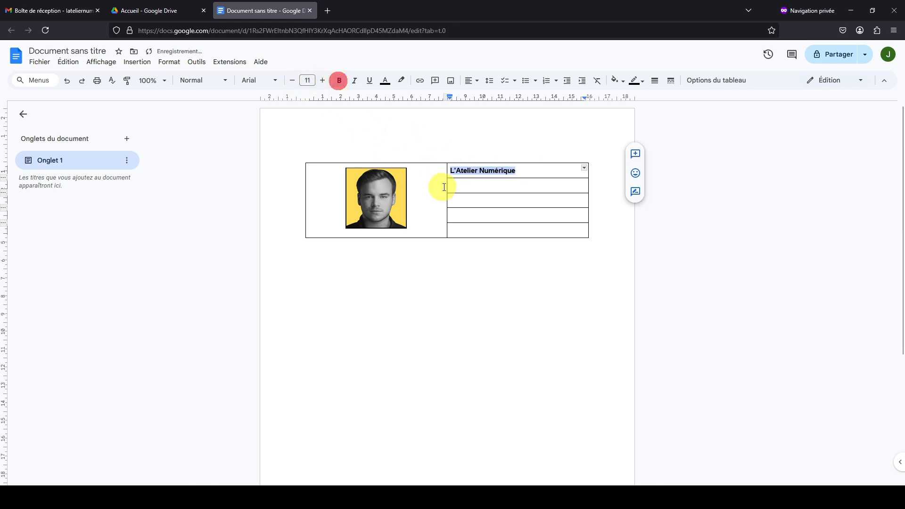
Step: Enter the person's full name in the second row and "Formateur bureautique" in the third row of the second column
{"action": "left_click", "coordinate": [468, 186]}
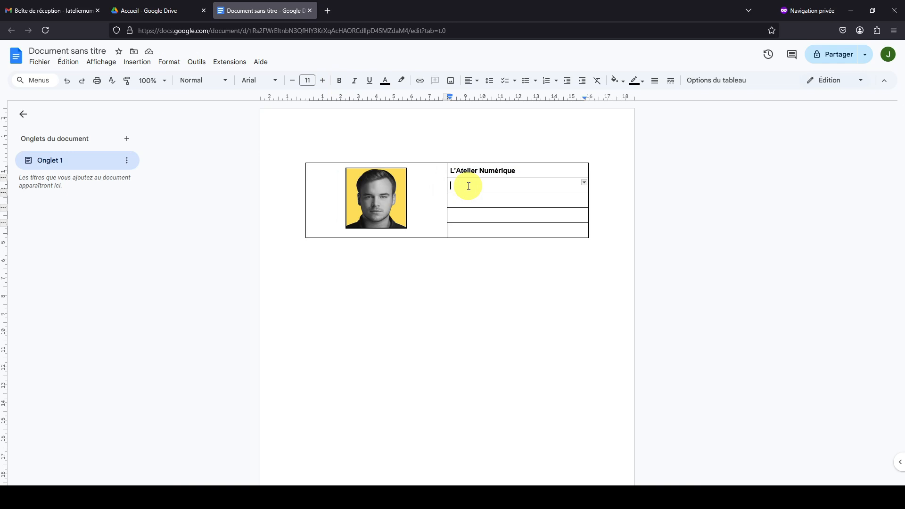
{"action": "type", "text": "Julien MARTIN"}
{"action": "left_click", "coordinate": [465, 201]}
{"action": "type", "text": "Formateur bu"}
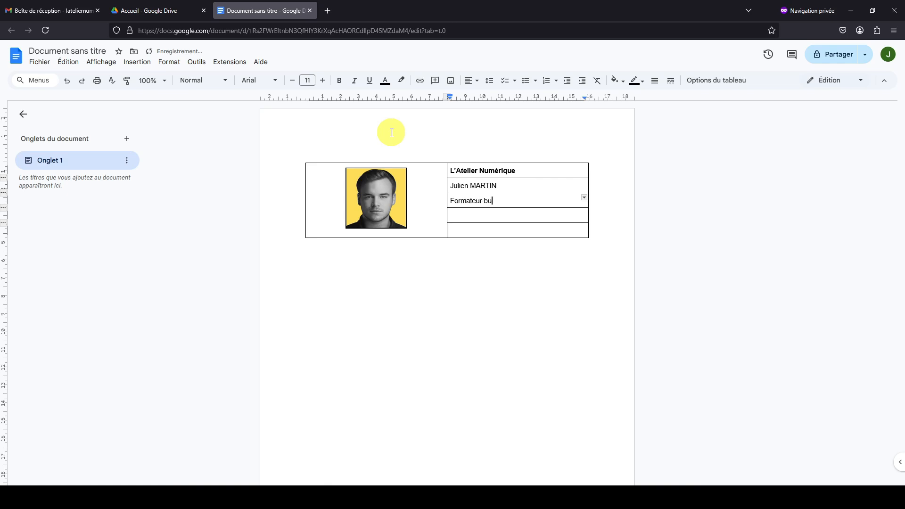
{"action": "type", "text": "reautique"}
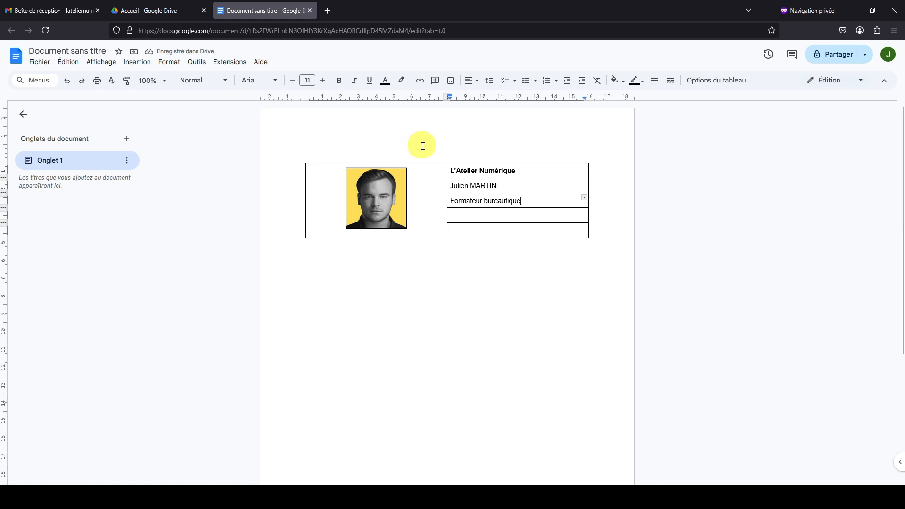
{"action": "left_click", "coordinate": [476, 215]}
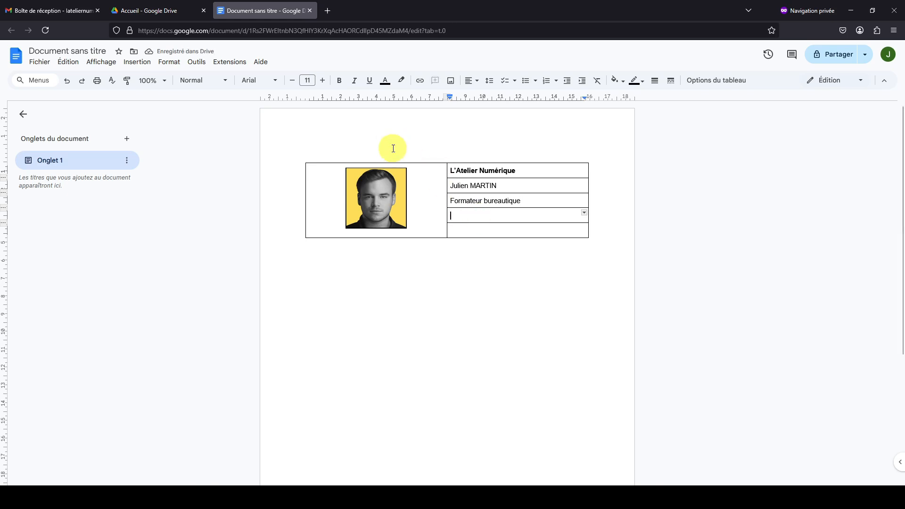
{"action": "type", "text": "www."}
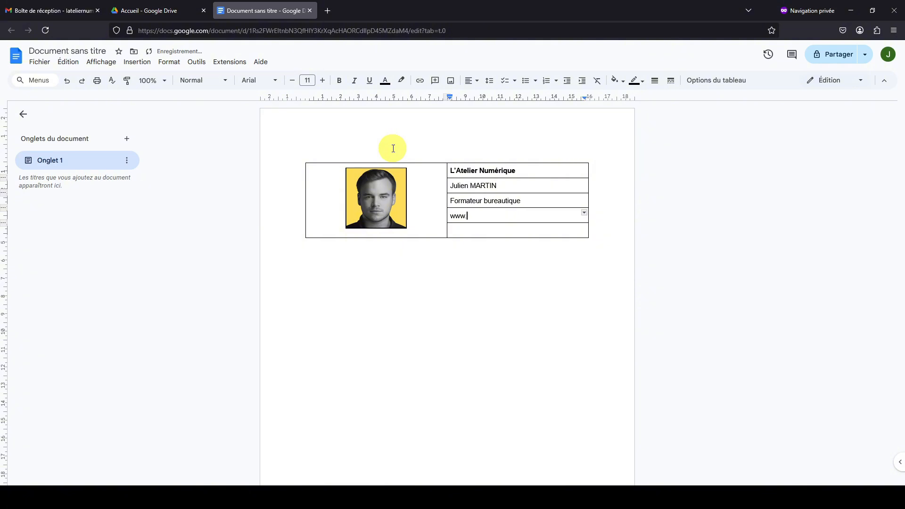
{"action": "type", "text": "lateliernumerique.com"}
Step: Insert Youtube-logo-red.png from the computer in the second column's last row and shrink it to about 1 cm wide
{"action": "left_click", "coordinate": [478, 233]}
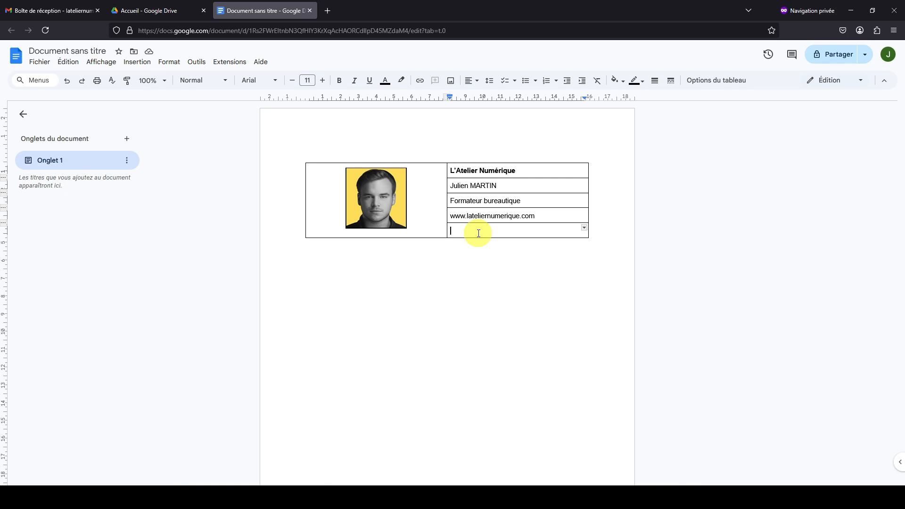
{"action": "left_click", "coordinate": [138, 62]}
{"action": "mouse_move", "coordinate": [234, 80]}
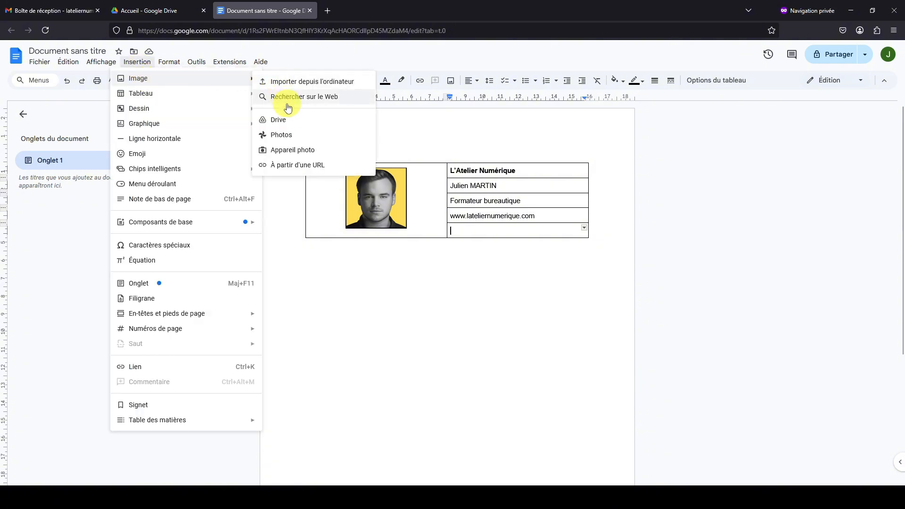
{"action": "left_click", "coordinate": [295, 83]}
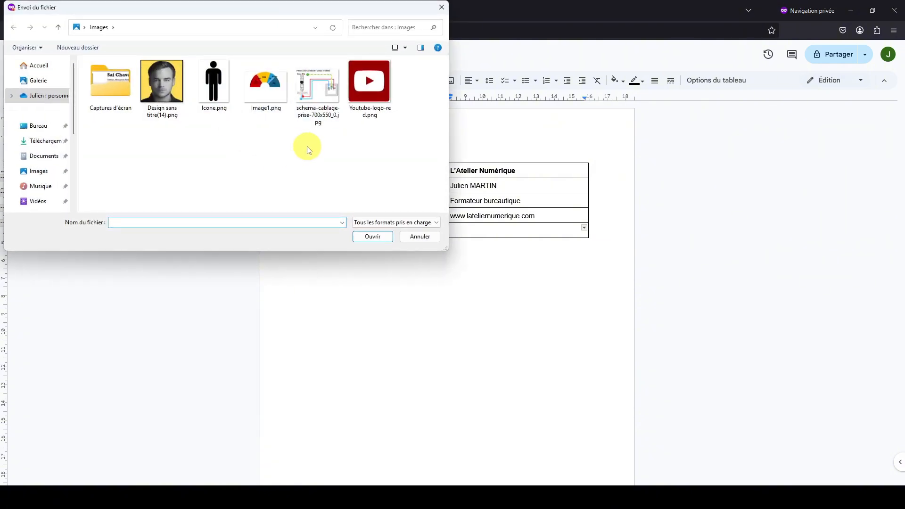
{"action": "left_click", "coordinate": [360, 85]}
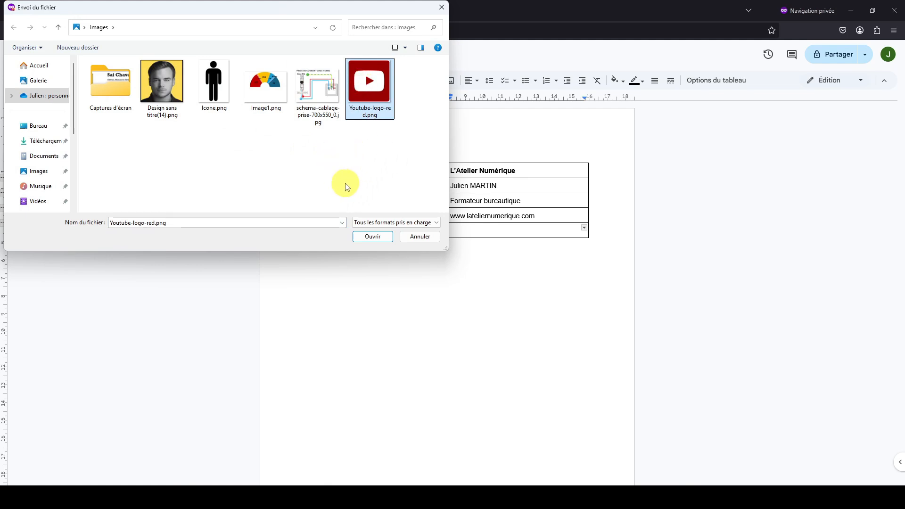
{"action": "left_click", "coordinate": [371, 236]}
{"action": "left_click", "coordinate": [499, 283]}
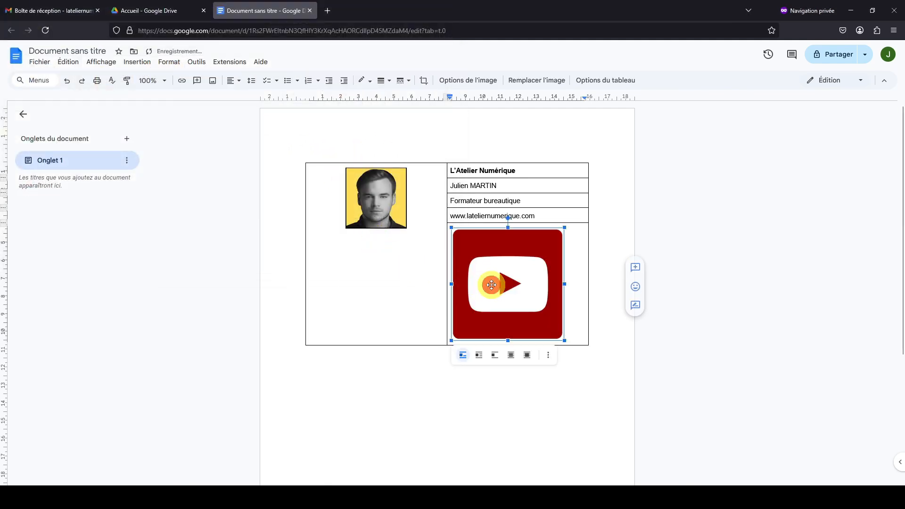
{"action": "left_click_drag", "start_coordinate": [521, 304], "coordinate": [470, 246]}
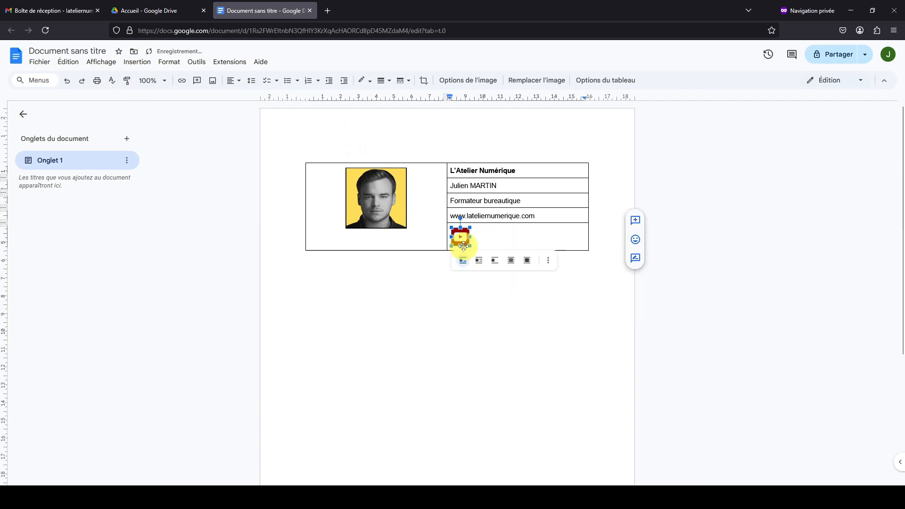
Step: Narrow the portrait column to about 5.4 cm by moving the border between the two columns
{"action": "left_click", "coordinate": [487, 235]}
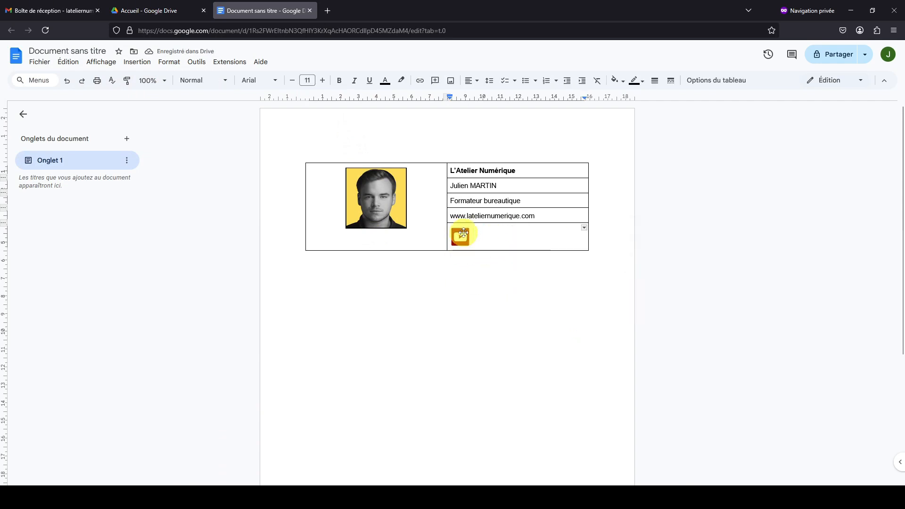
{"action": "left_click_drag", "start_coordinate": [447, 201], "coordinate": [412, 201]}
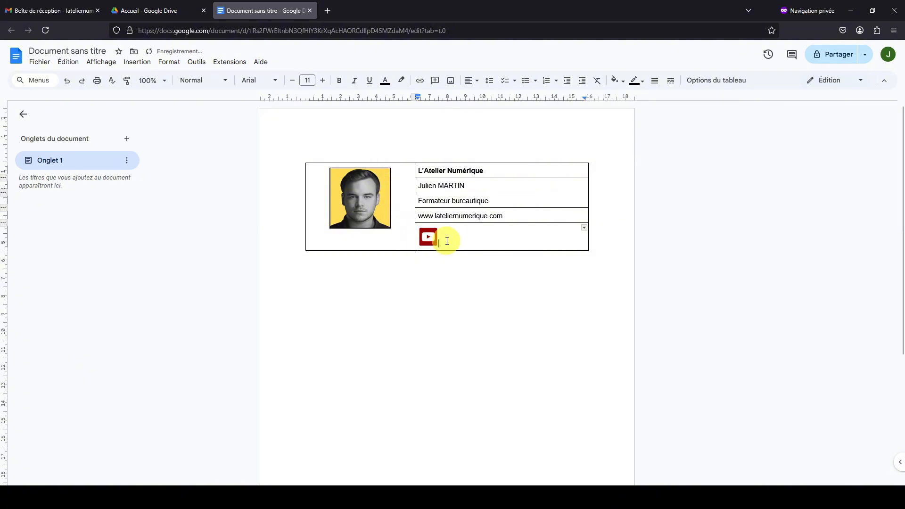
{"action": "left_click_drag", "start_coordinate": [415, 201], "coordinate": [401, 200]}
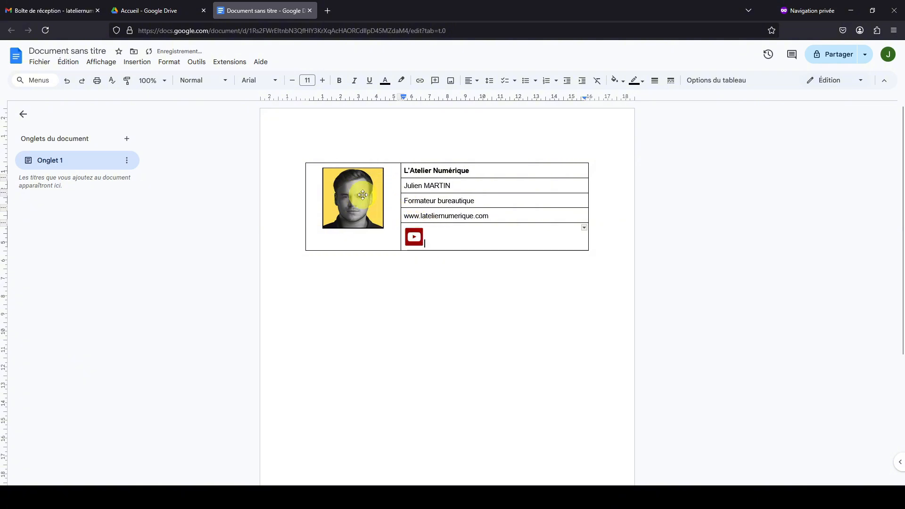
Step: Add a space before the text in each of the first four rows of the second column
{"action": "left_click", "coordinate": [404, 171]}
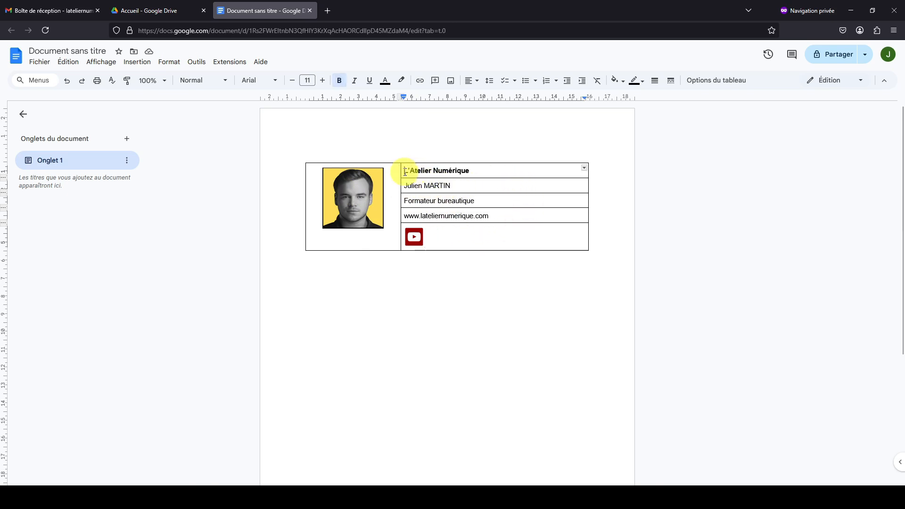
{"action": "left_click", "coordinate": [405, 185]}
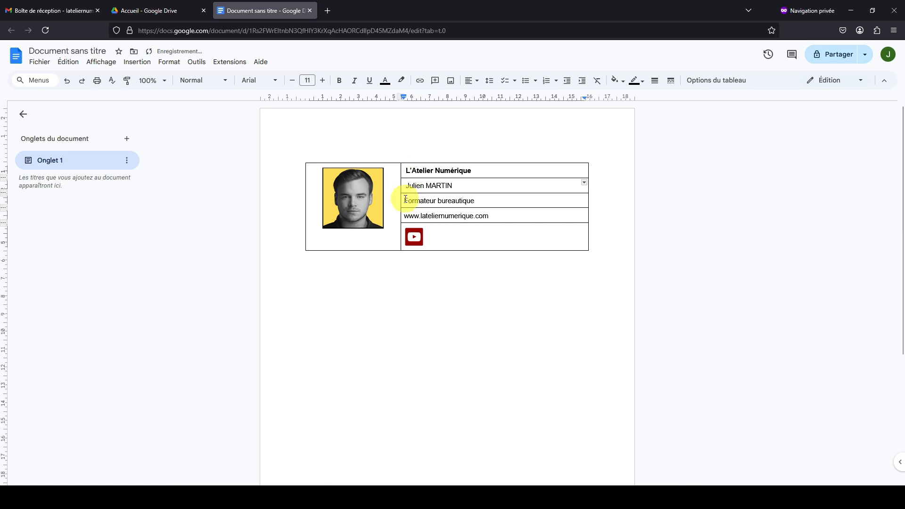
{"action": "left_click", "coordinate": [405, 200]}
{"action": "left_click", "coordinate": [404, 215]}
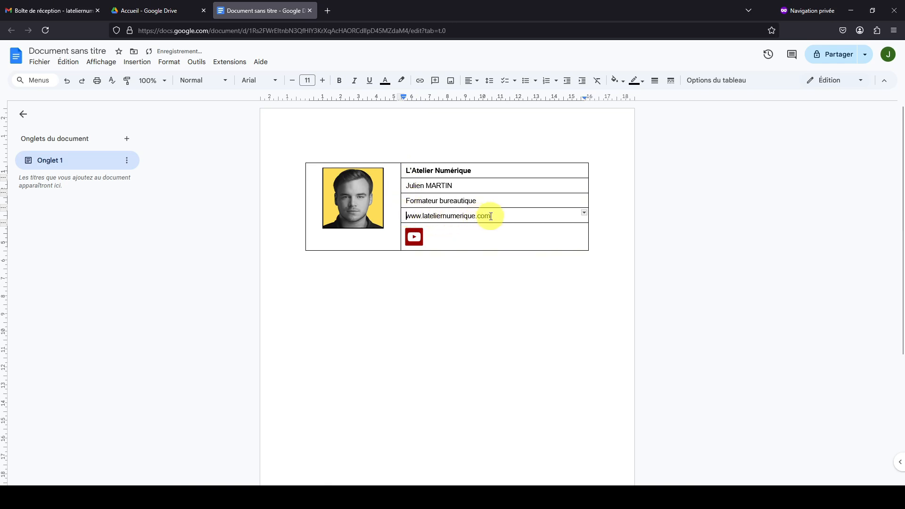
{"action": "left_click_drag", "start_coordinate": [490, 215], "coordinate": [405, 214]}
{"action": "right_click", "coordinate": [450, 220]}
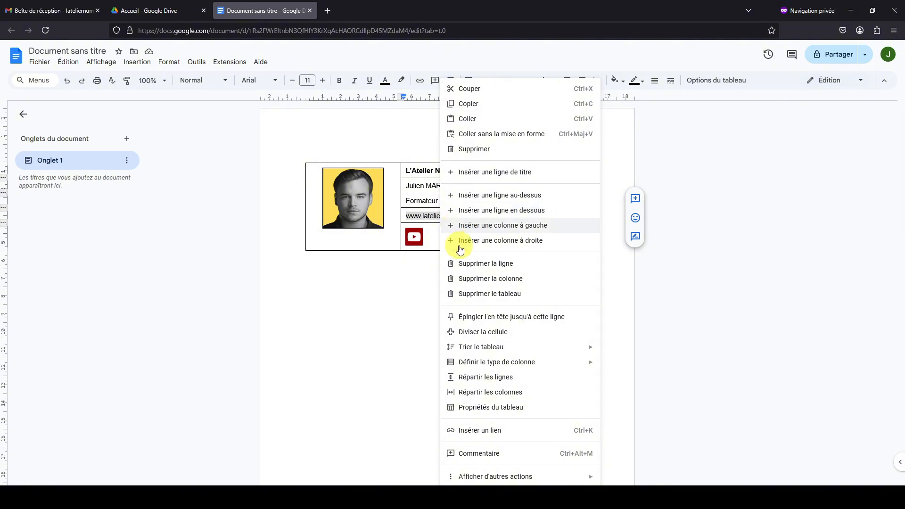
{"action": "left_click", "coordinate": [525, 431]}
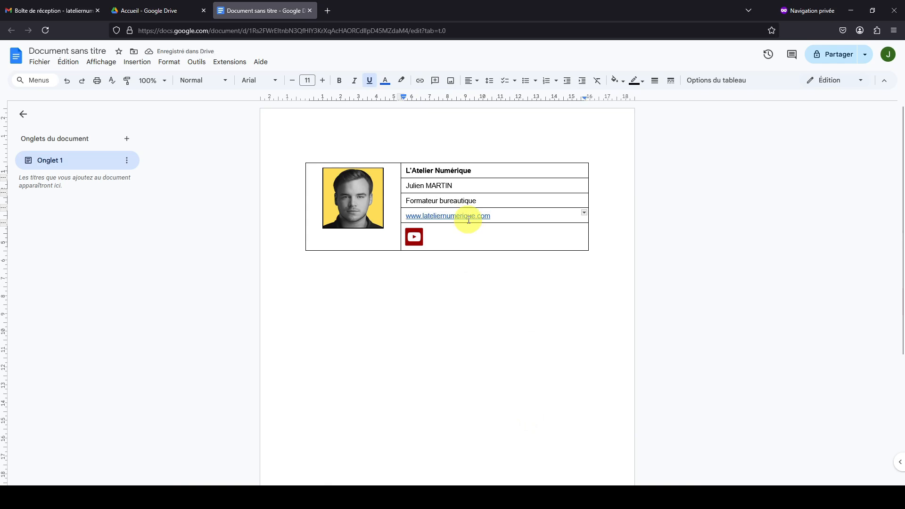
{"action": "left_click", "coordinate": [414, 237]}
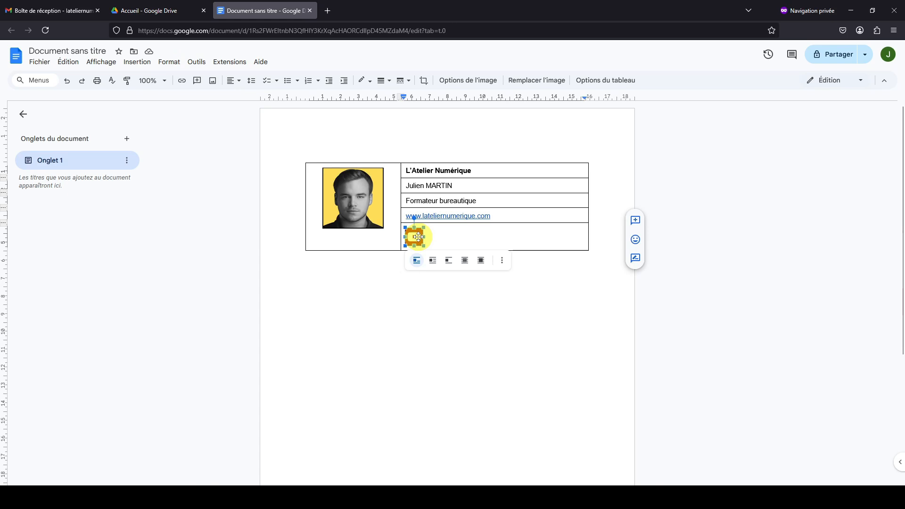
{"action": "right_click", "coordinate": [418, 236]}
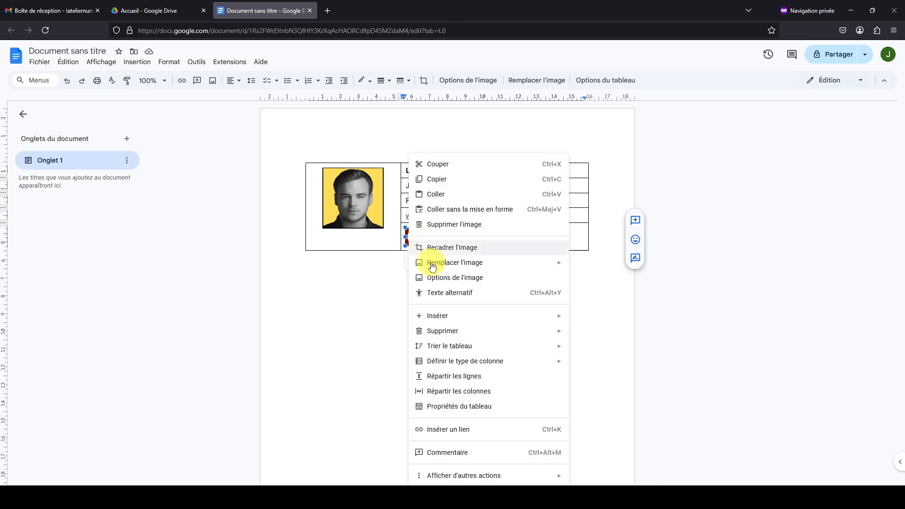
{"action": "left_click", "coordinate": [484, 430]}
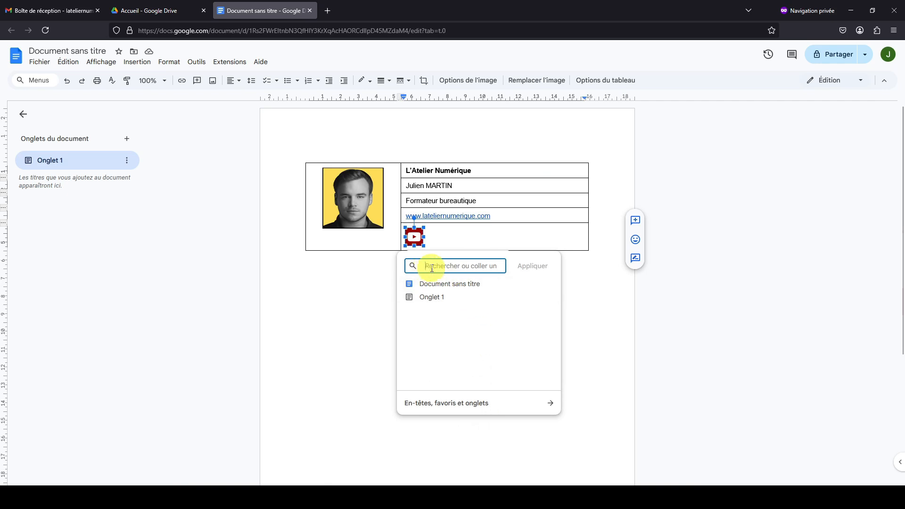
{"action": "type", "text": "https://www.youtube.com/channel/UC-txl2pOXcmHOH5Ucj63Bog"}
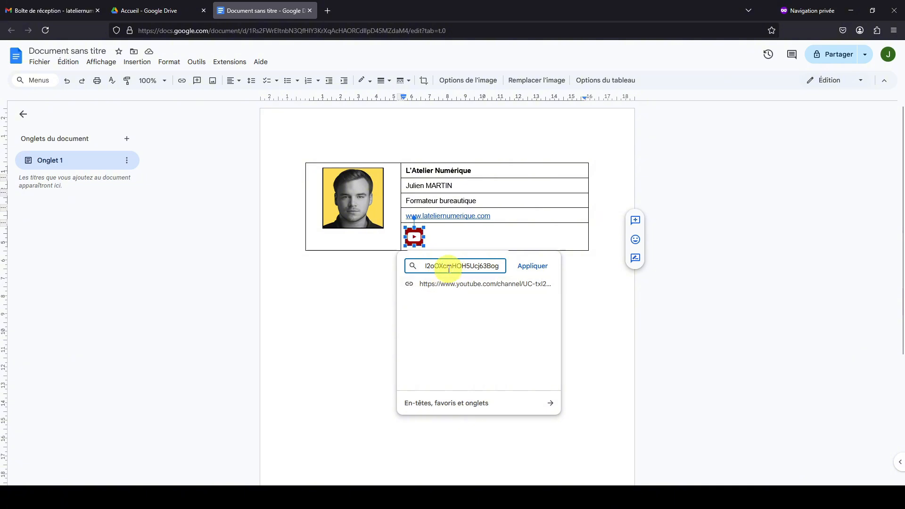
{"action": "left_click_drag", "start_coordinate": [447, 267], "coordinate": [397, 266]}
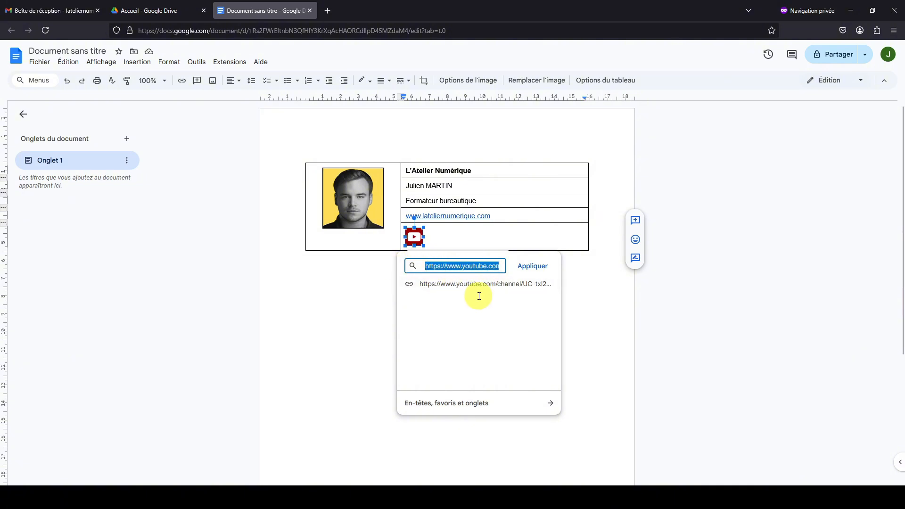
{"action": "left_click", "coordinate": [530, 268]}
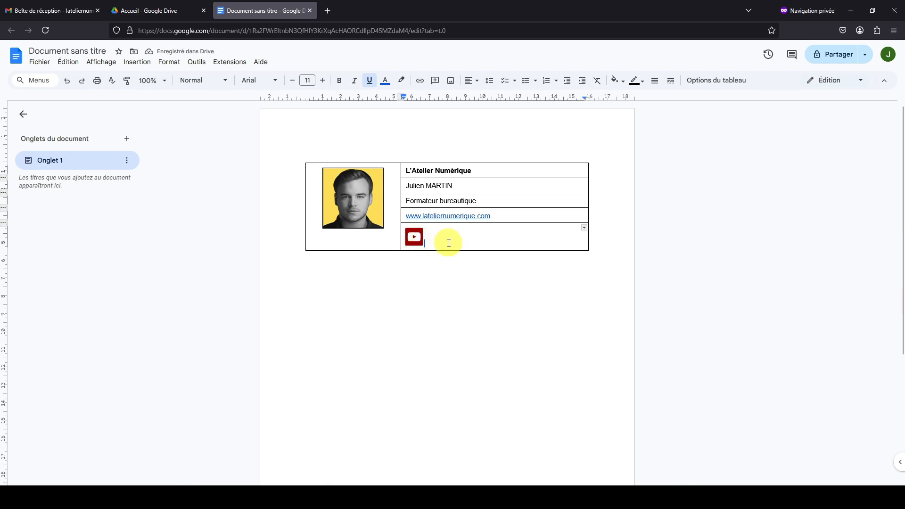
{"action": "left_click", "coordinate": [497, 216]}
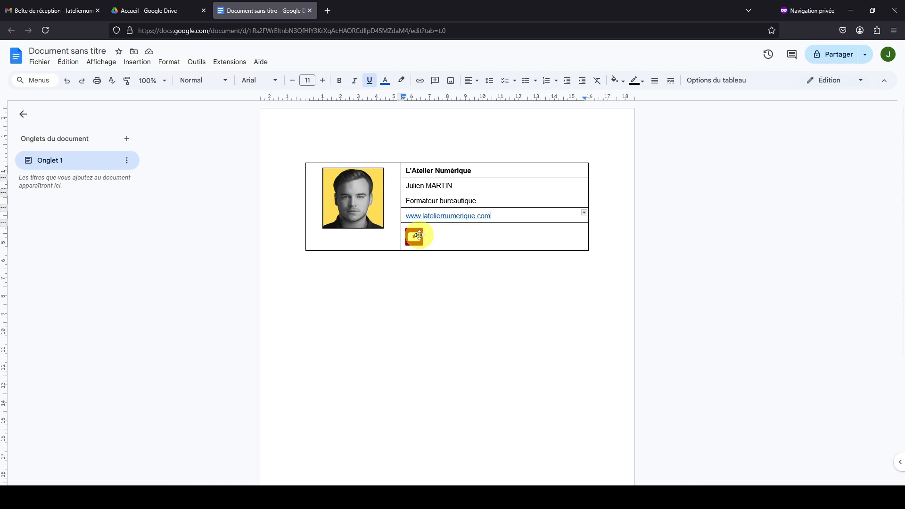
Step: Set the width of the bottom border under the portrait cell to 0 pt
{"action": "left_click", "coordinate": [355, 251]}
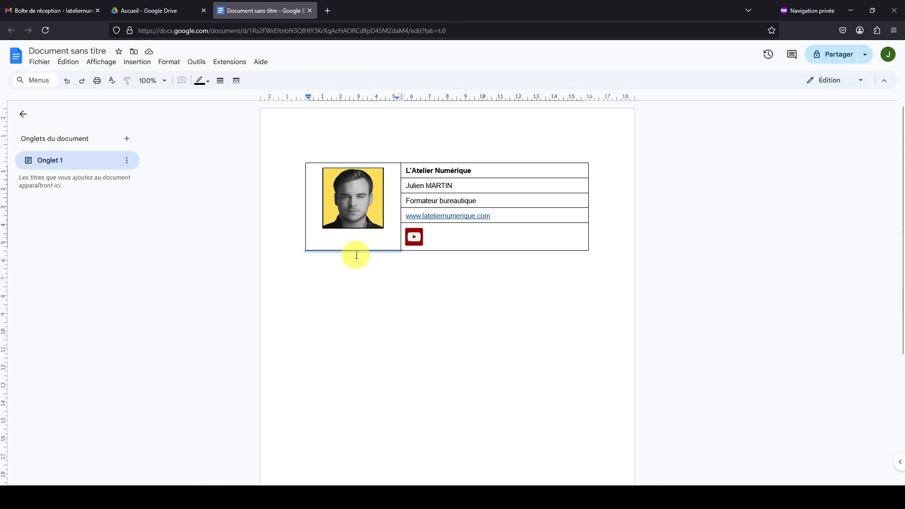
{"action": "left_click", "coordinate": [204, 85]}
{"action": "left_click", "coordinate": [207, 86]}
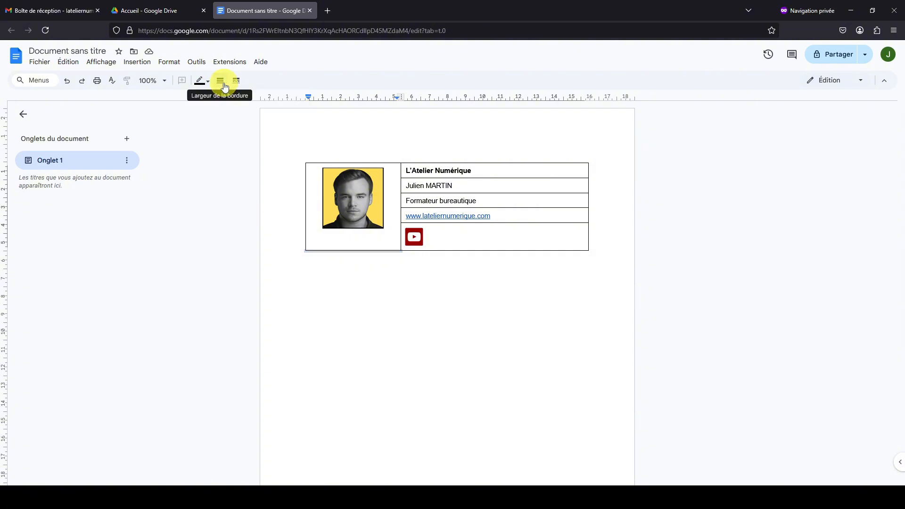
{"action": "left_click", "coordinate": [224, 85]}
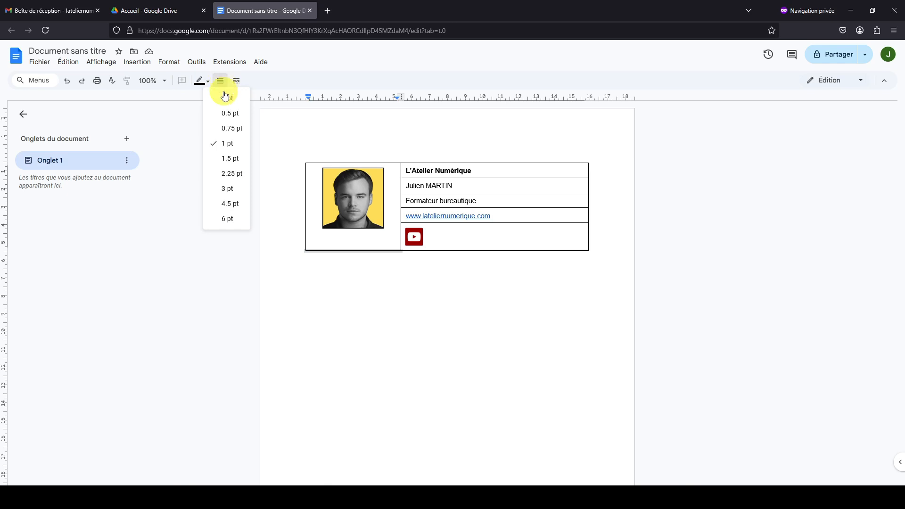
{"action": "left_click", "coordinate": [226, 98]}
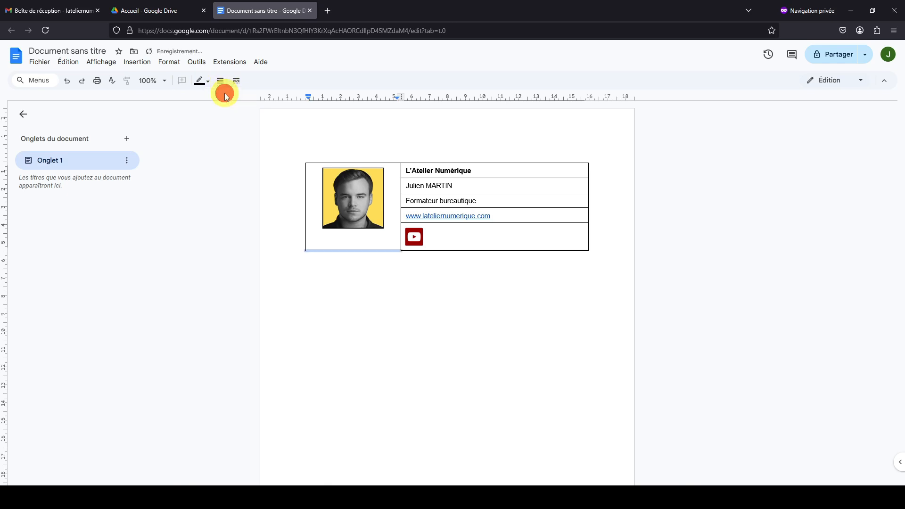
Step: Set the portrait cell's outer left border segments beside the third, fourth and fifth rows to 0 pt
{"action": "left_click", "coordinate": [306, 195]}
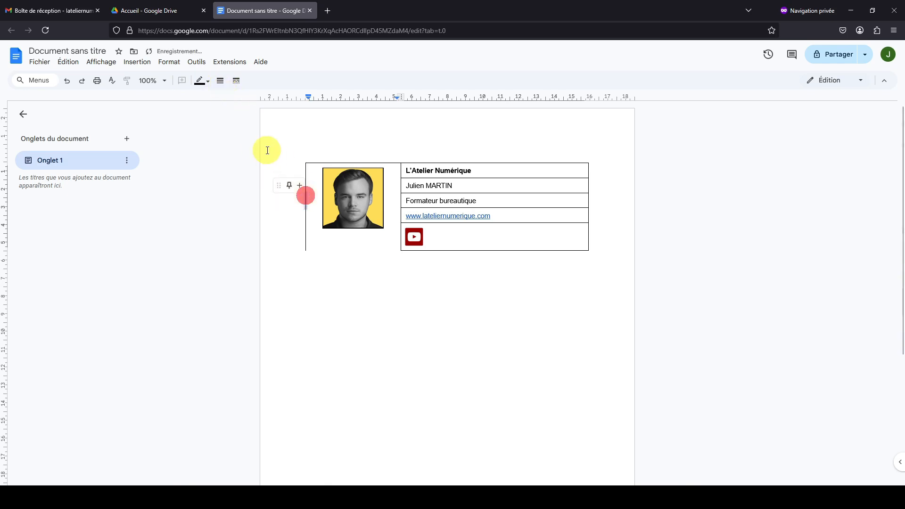
{"action": "left_click", "coordinate": [221, 84]}
{"action": "left_click", "coordinate": [225, 97]}
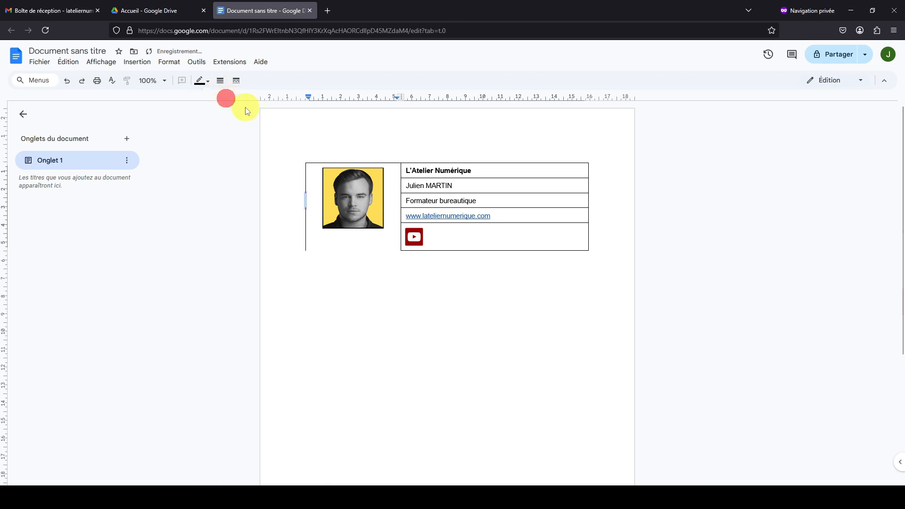
{"action": "left_click", "coordinate": [306, 168]}
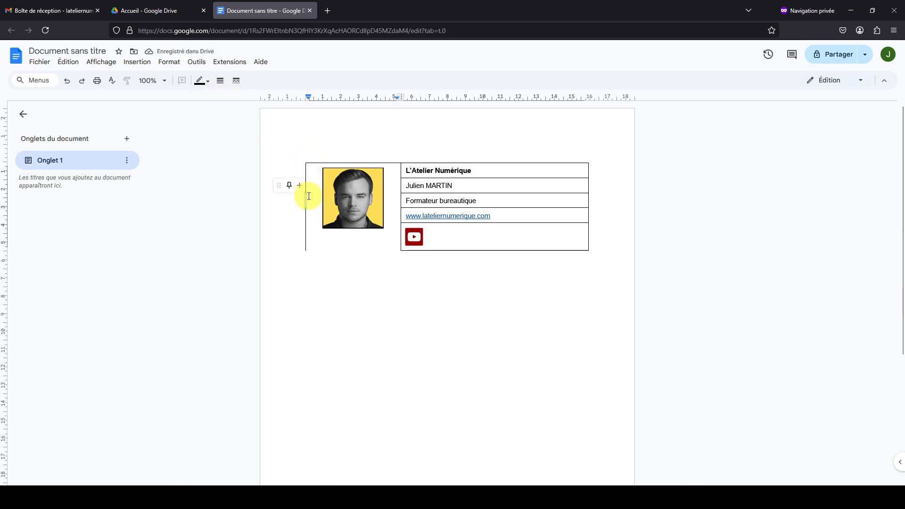
{"action": "left_click", "coordinate": [306, 235]}
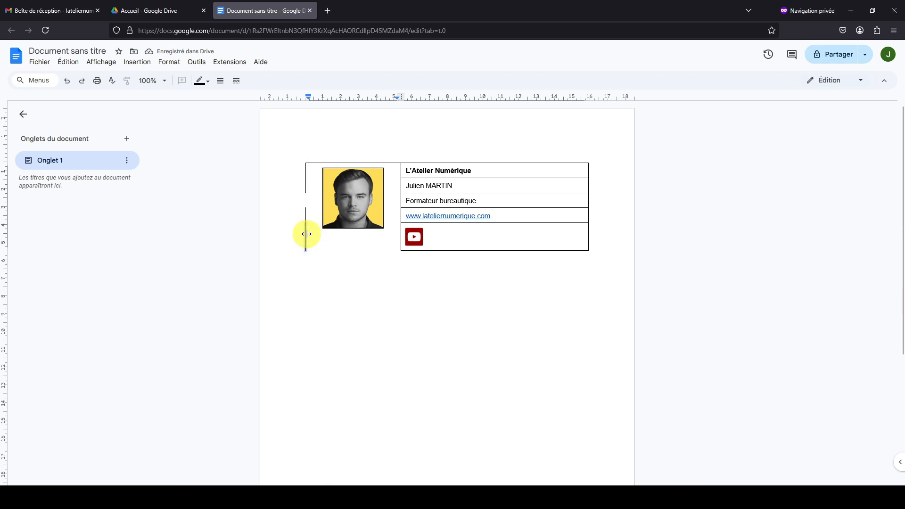
{"action": "left_click", "coordinate": [220, 81]}
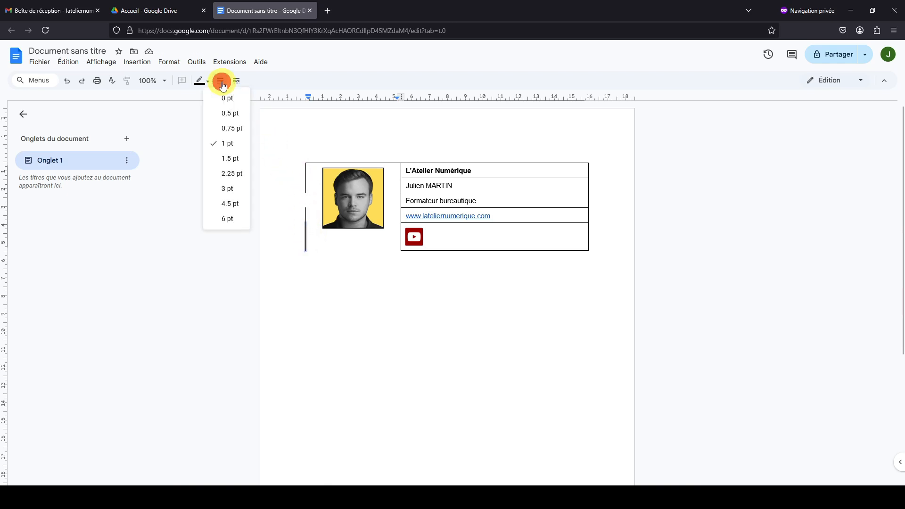
{"action": "left_click", "coordinate": [231, 96]}
{"action": "left_click", "coordinate": [305, 211]}
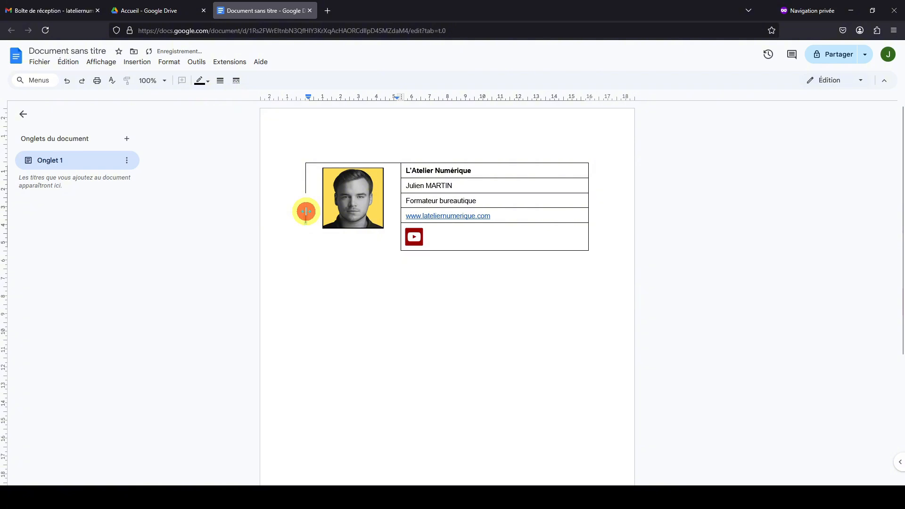
{"action": "left_click", "coordinate": [222, 81]}
{"action": "left_click", "coordinate": [231, 99]}
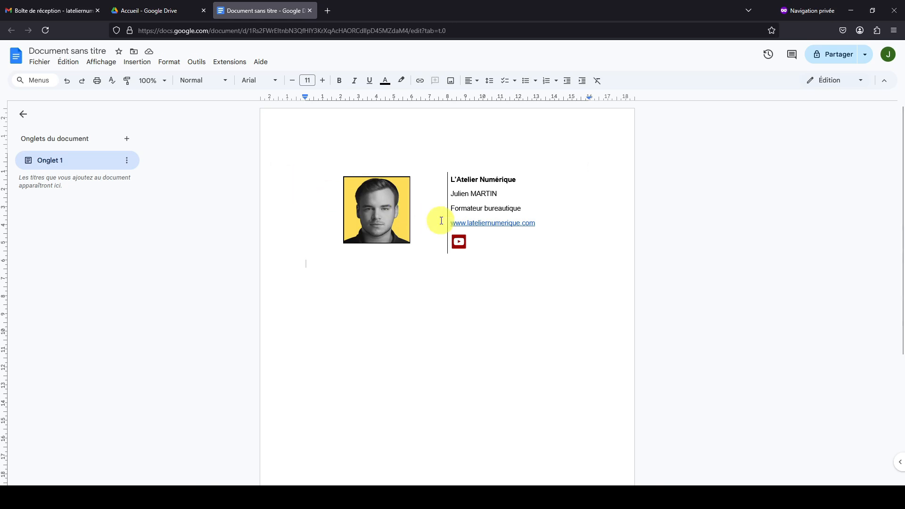
Step: Change the font of the four text rows, from the company name to the website address, to Roboto Mono
{"action": "left_click_drag", "start_coordinate": [549, 226], "coordinate": [460, 178]}
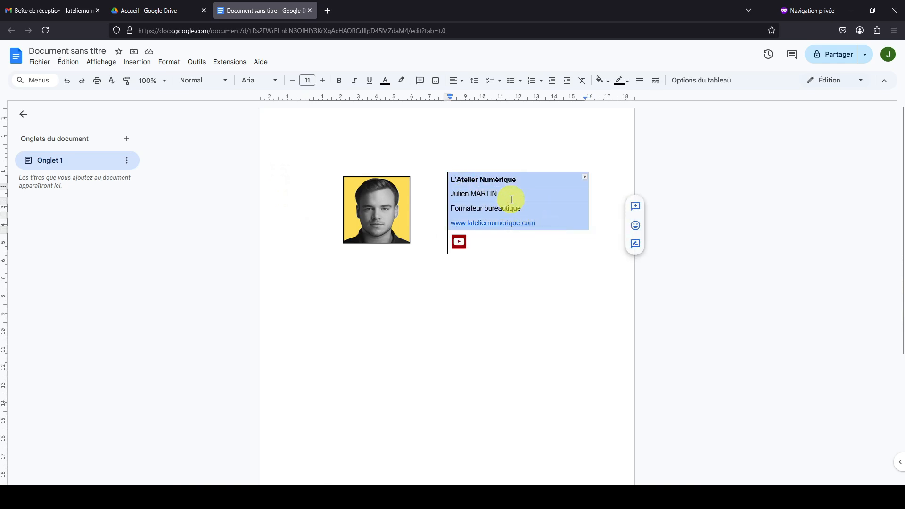
{"action": "left_click", "coordinate": [278, 81]}
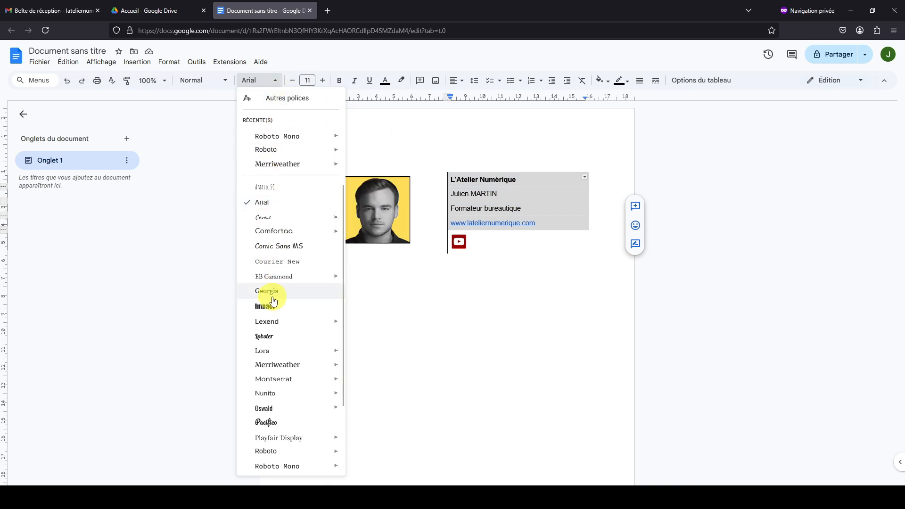
{"action": "left_click", "coordinate": [304, 467]}
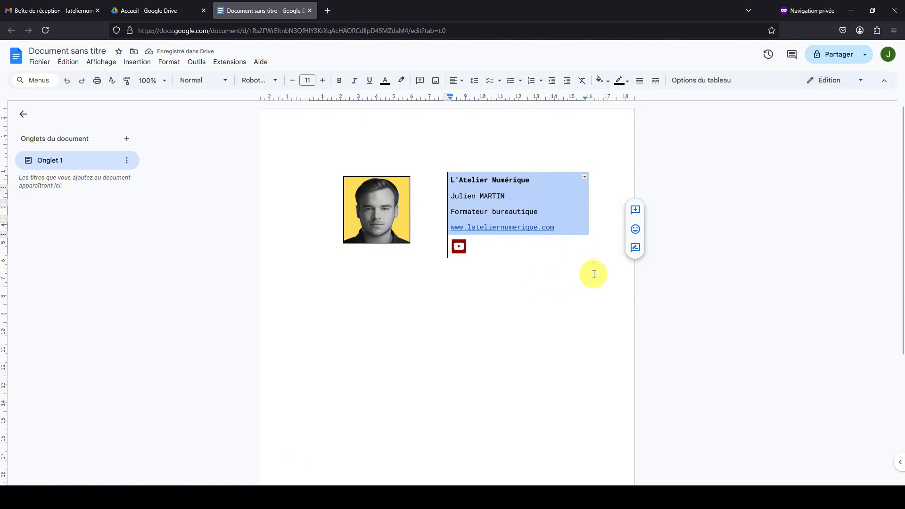
Step: Select the entire signature block and go to the Signature setting in Gmail's general settings
{"action": "left_click_drag", "start_coordinate": [590, 272], "coordinate": [545, 253]}
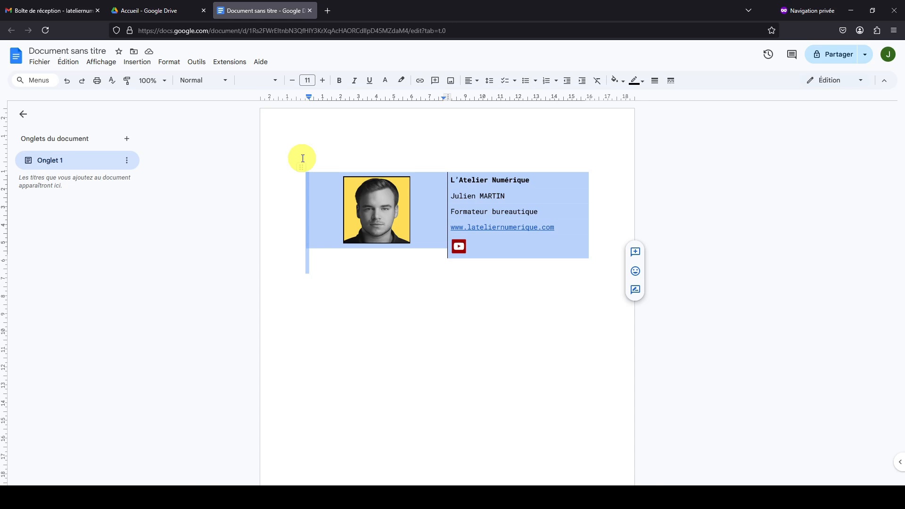
{"action": "left_click", "coordinate": [79, 11]}
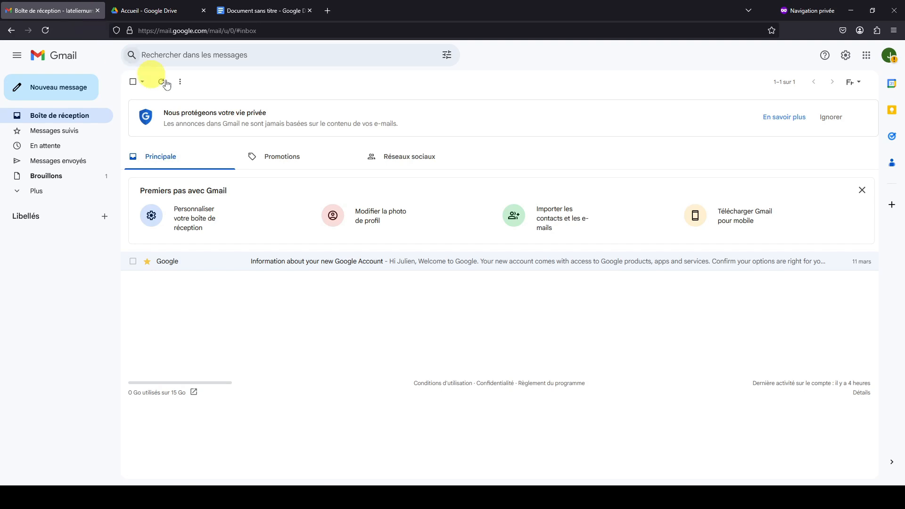
{"action": "left_click", "coordinate": [846, 57]}
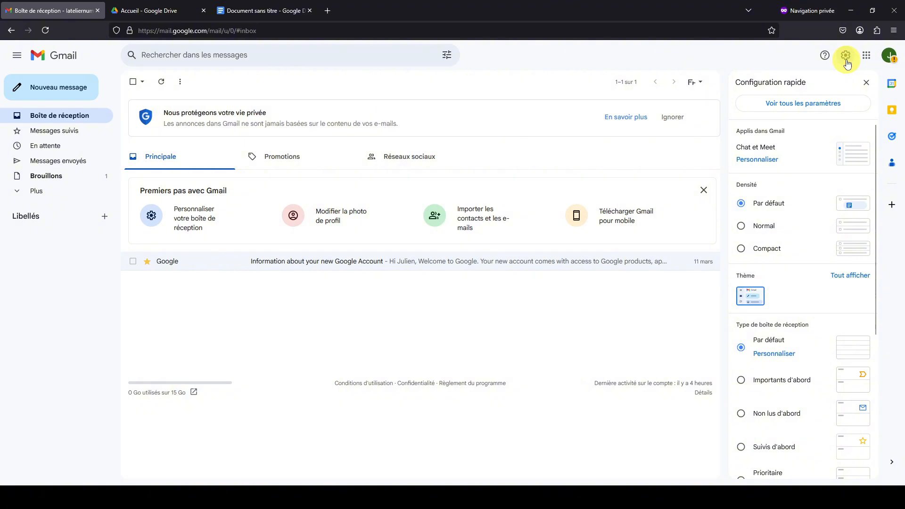
{"action": "left_click", "coordinate": [804, 103]}
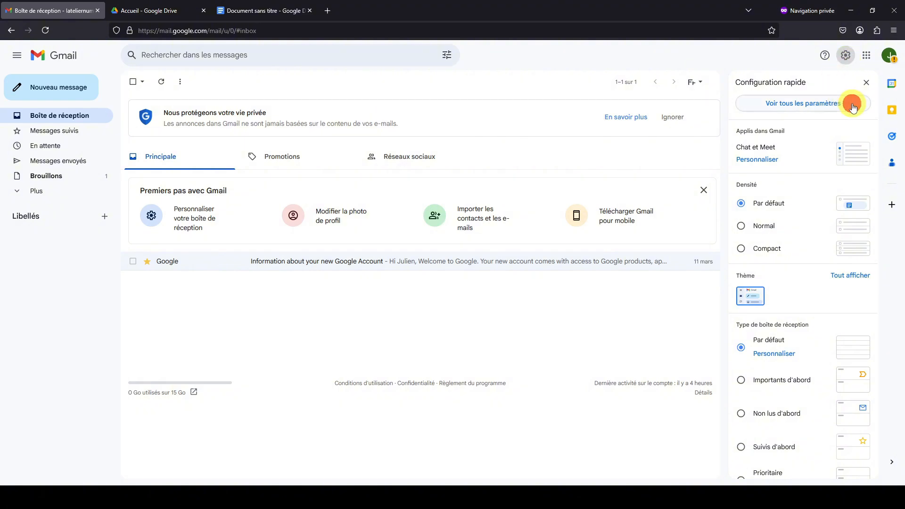
{"action": "scroll", "coordinate": [535, 246], "scroll_direction": "down", "scroll_amount": 4}
{"action": "scroll", "coordinate": [536, 246], "scroll_direction": "down", "scroll_amount": 15}
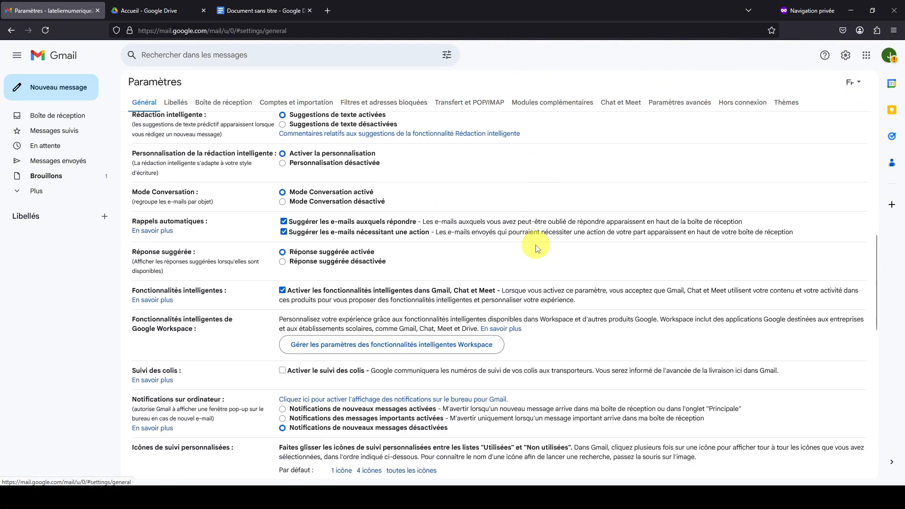
{"action": "scroll", "coordinate": [536, 249], "scroll_direction": "down", "scroll_amount": 1}
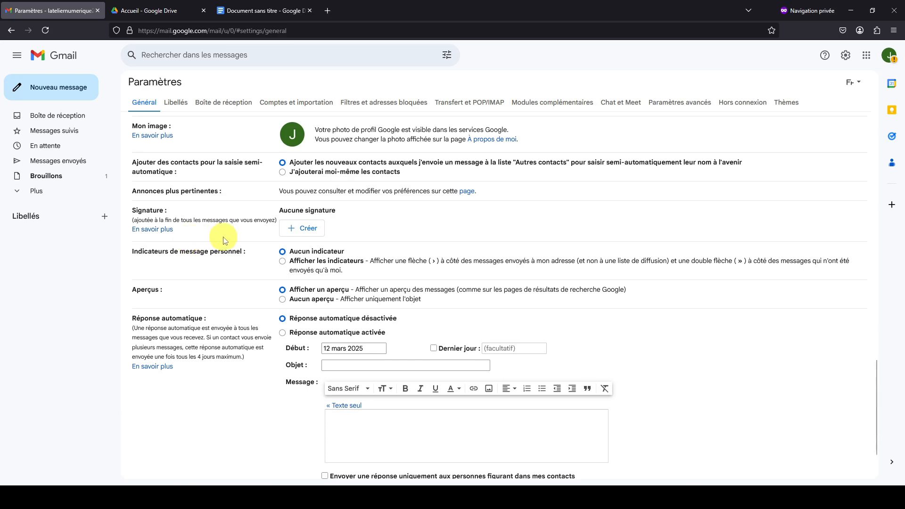
Step: Create a new Gmail signature named Pro and paste the copied signature block into its content
{"action": "left_click", "coordinate": [305, 231]}
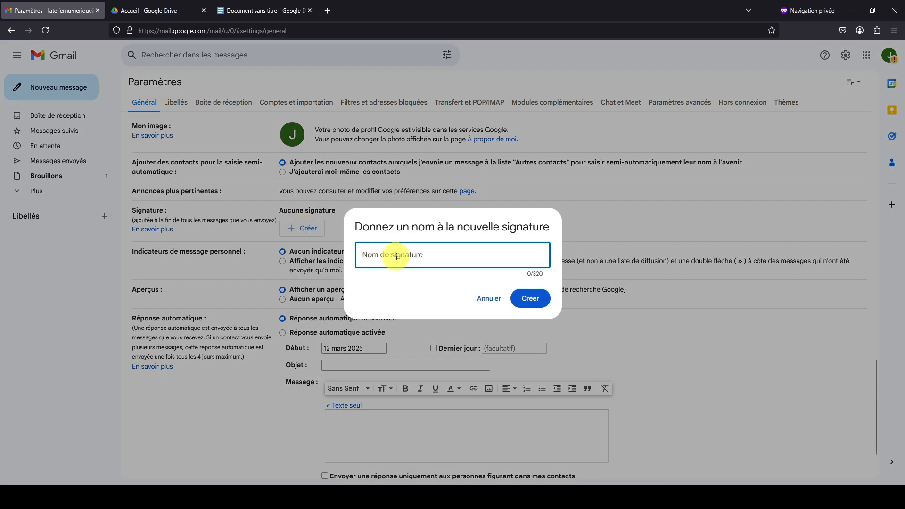
{"action": "type", "text": "Pro"}
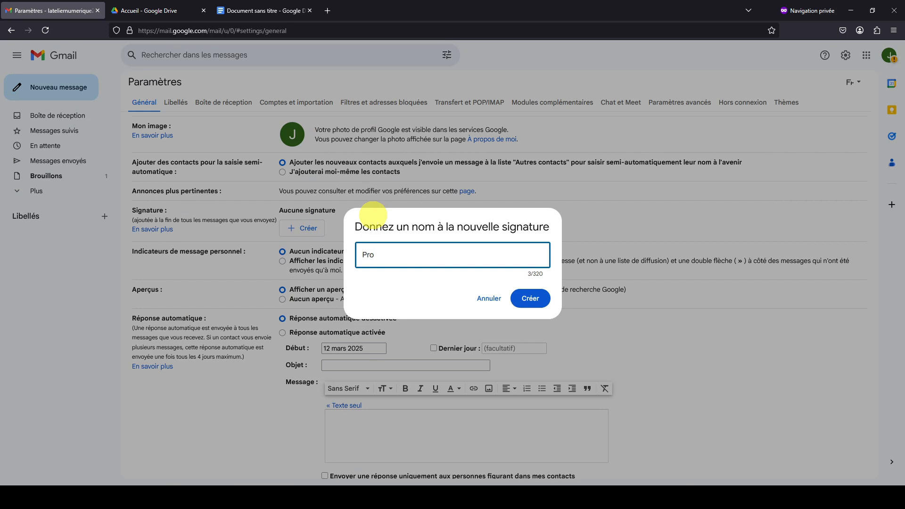
{"action": "left_click", "coordinate": [531, 300]}
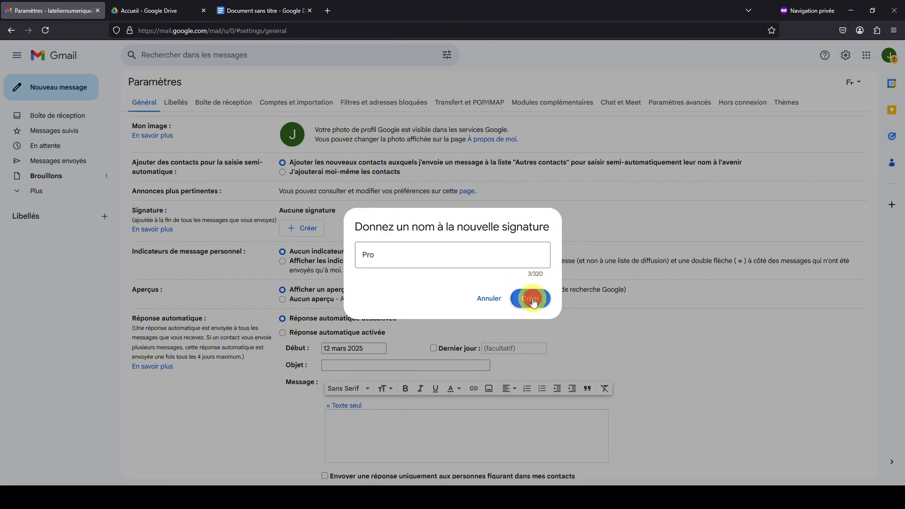
{"action": "left_click", "coordinate": [441, 226]}
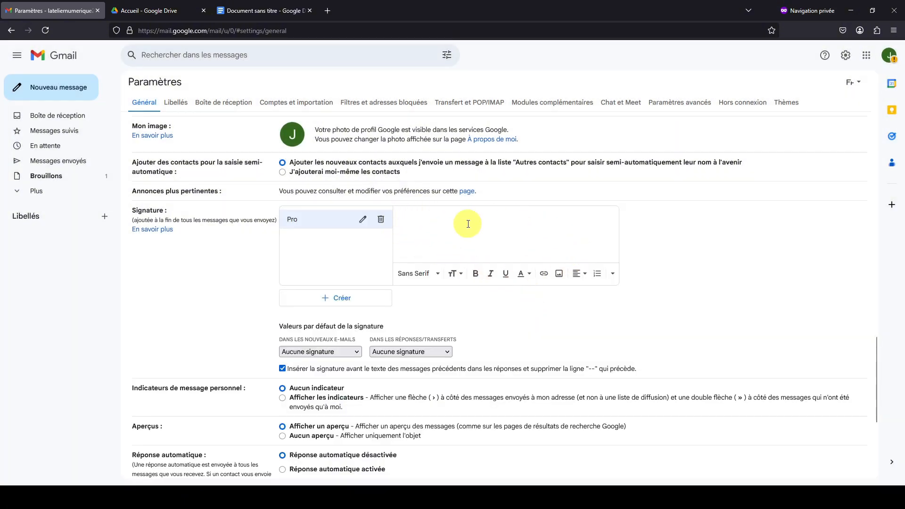
{"action": "key", "text": "ctrl+v"}
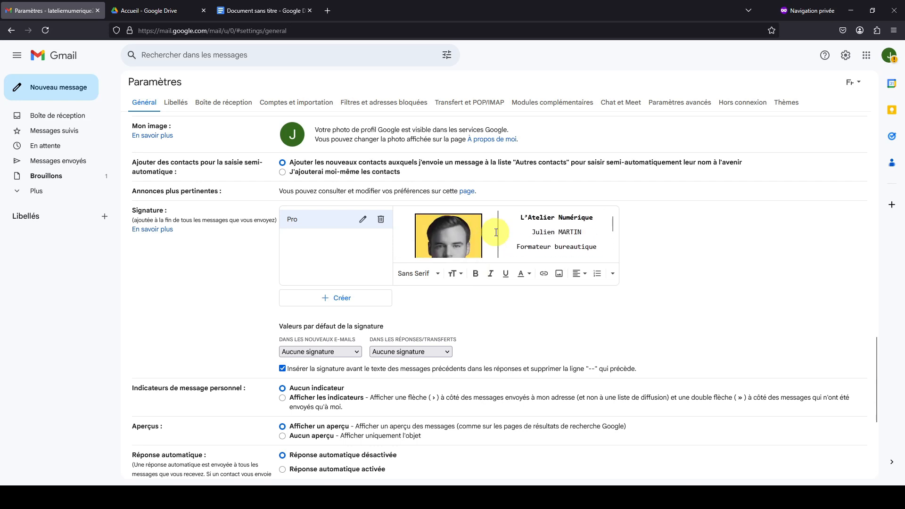
{"action": "scroll", "coordinate": [497, 230], "scroll_direction": "down", "scroll_amount": 2}
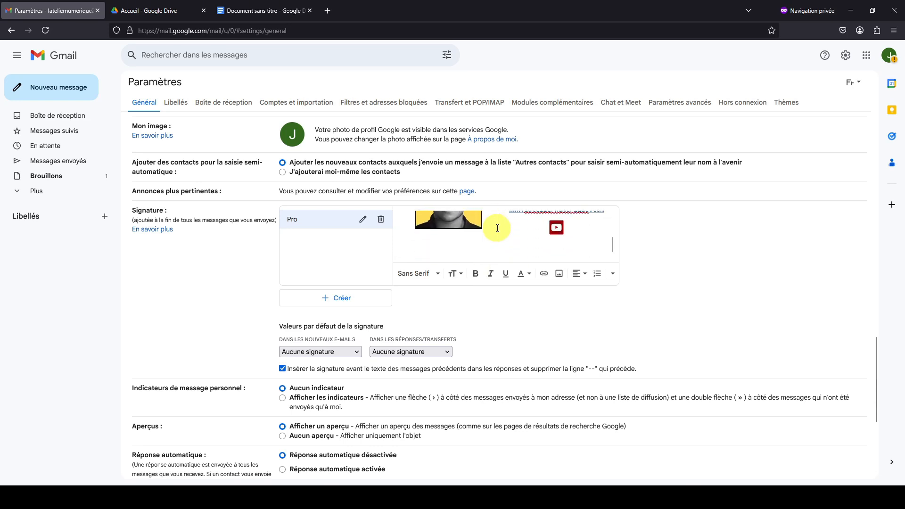
{"action": "scroll", "coordinate": [498, 228], "scroll_direction": "up", "scroll_amount": 2}
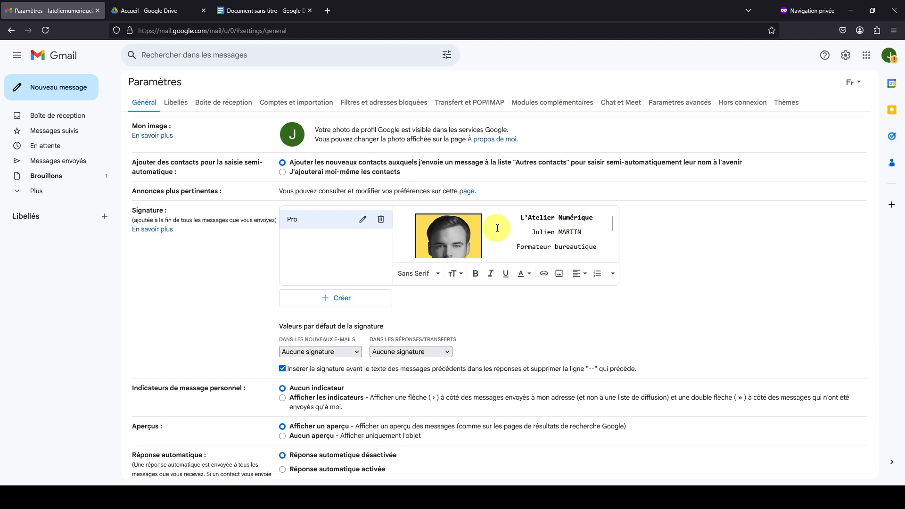
Step: Make Pro the default signature for both new e-mails and replies/forwards, and save the settings changes
{"action": "scroll", "coordinate": [519, 309], "scroll_direction": "down", "scroll_amount": 5}
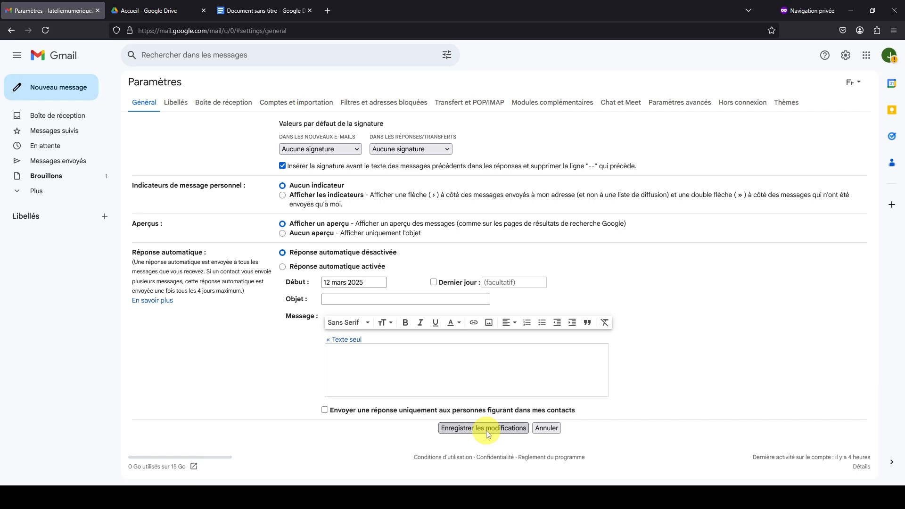
{"action": "scroll", "coordinate": [486, 431], "scroll_direction": "up", "scroll_amount": 3}
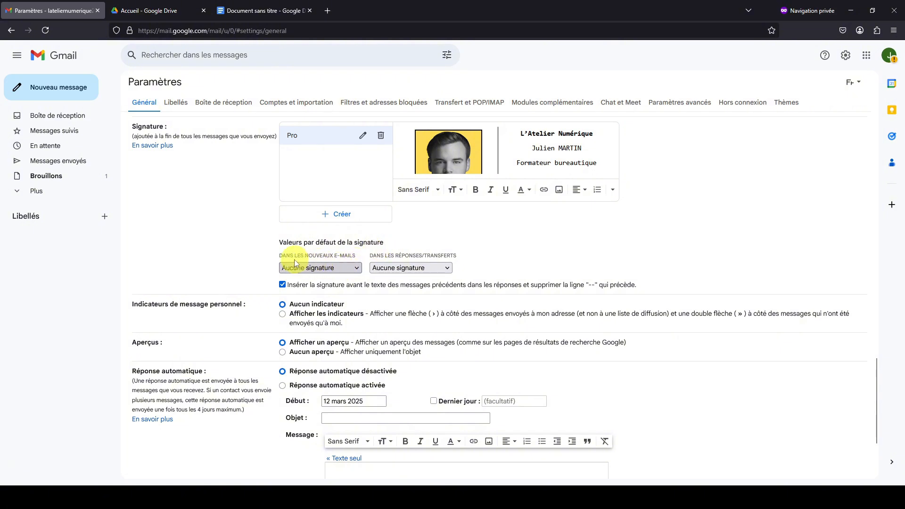
{"action": "left_click", "coordinate": [347, 268]}
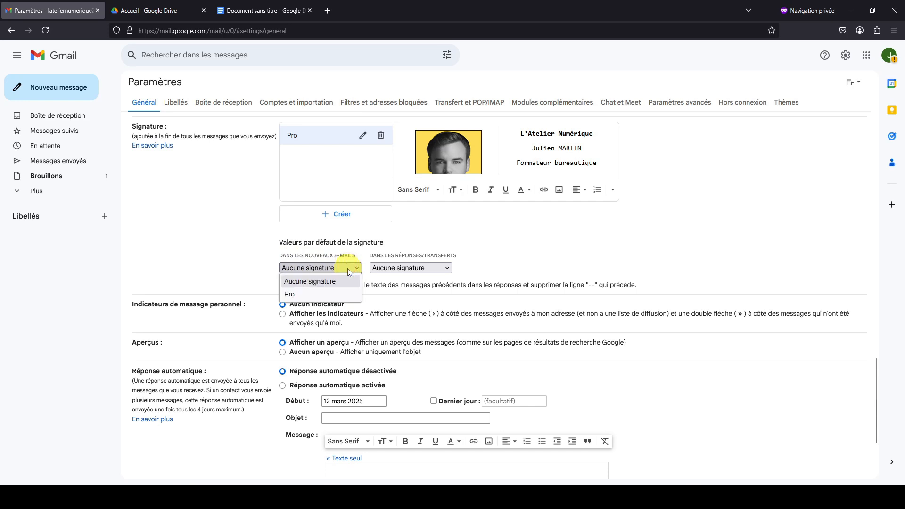
{"action": "left_click", "coordinate": [311, 295]}
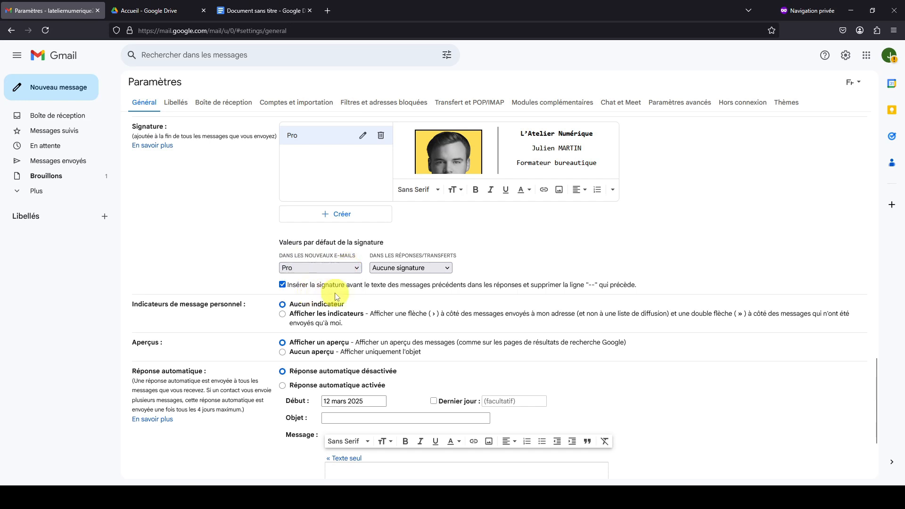
{"action": "left_click", "coordinate": [405, 267]}
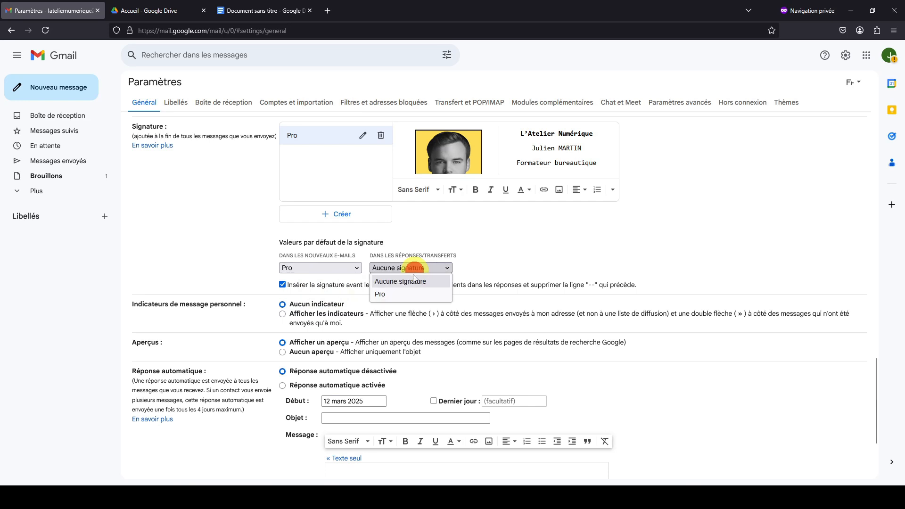
{"action": "left_click", "coordinate": [396, 296]}
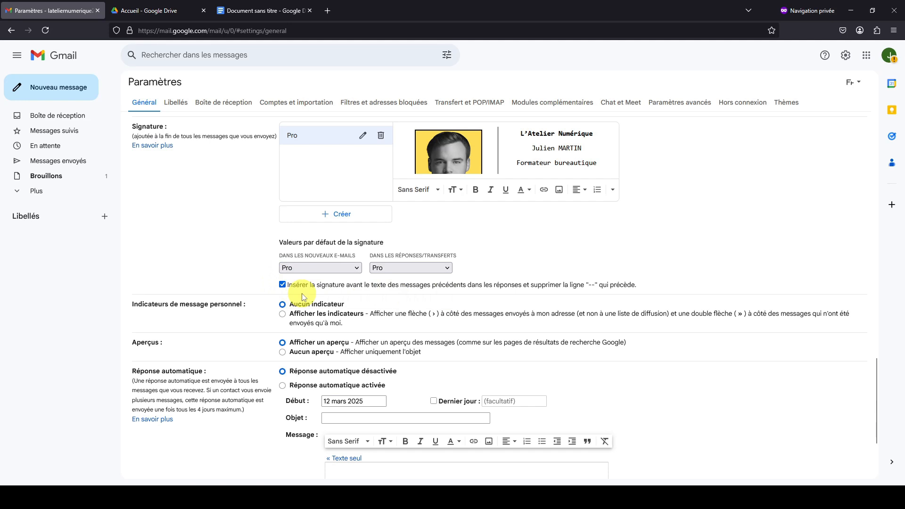
{"action": "scroll", "coordinate": [302, 297], "scroll_direction": "down", "scroll_amount": 3}
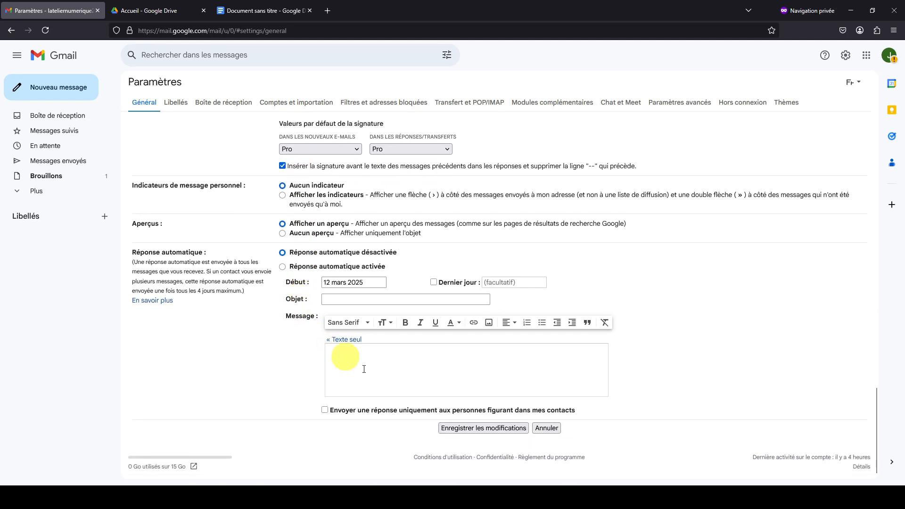
{"action": "left_click", "coordinate": [487, 429]}
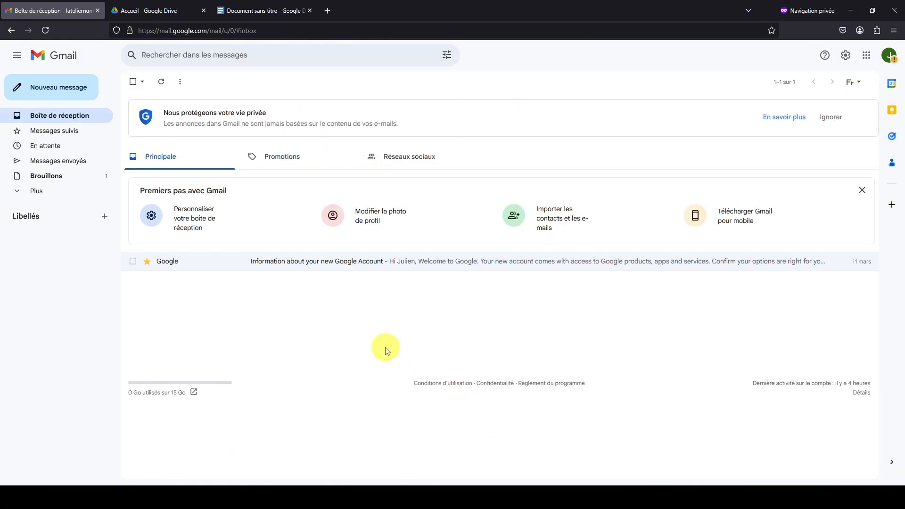
Step: Compose a new message and enter the greeting "Bonjour," followed by a blank line above the signature
{"action": "left_click", "coordinate": [79, 90]}
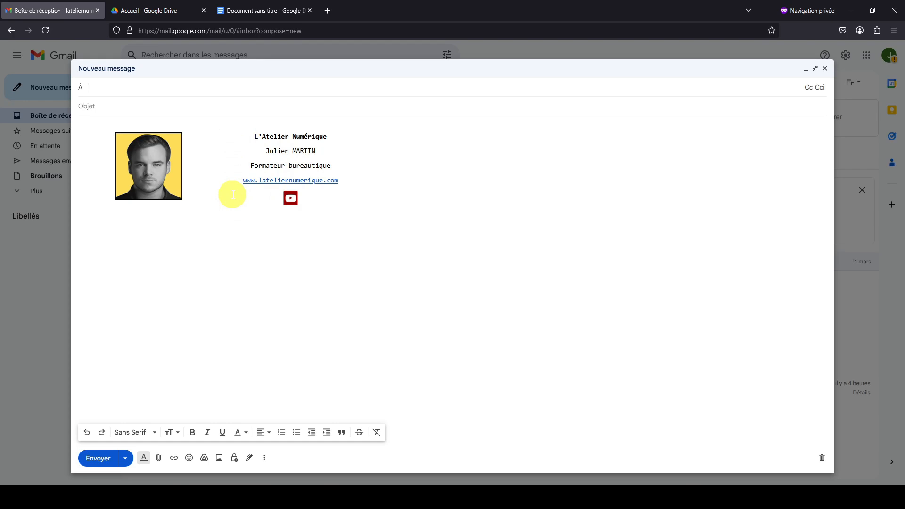
{"action": "left_click", "coordinate": [107, 126]}
{"action": "type", "text": "B"}
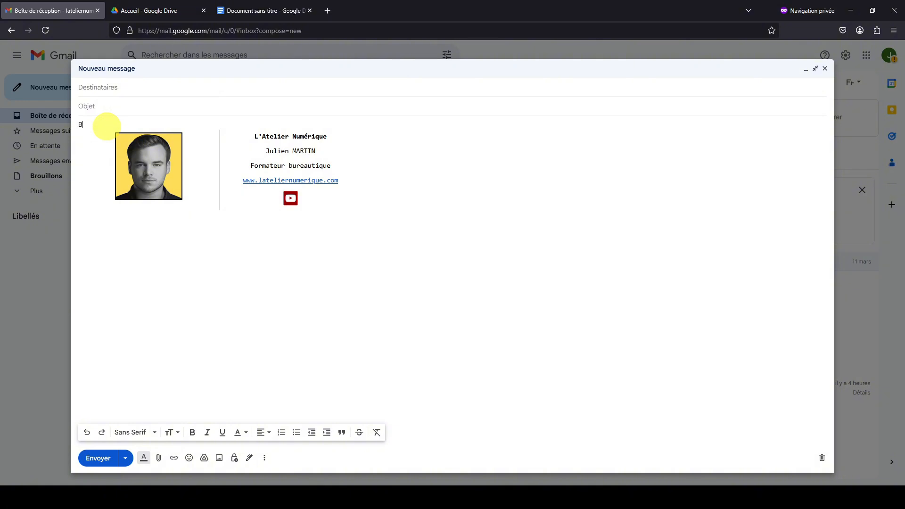
{"action": "type", "text": "onjour,"}
{"action": "key", "text": "Return"}
{"action": "key", "text": "Return"}
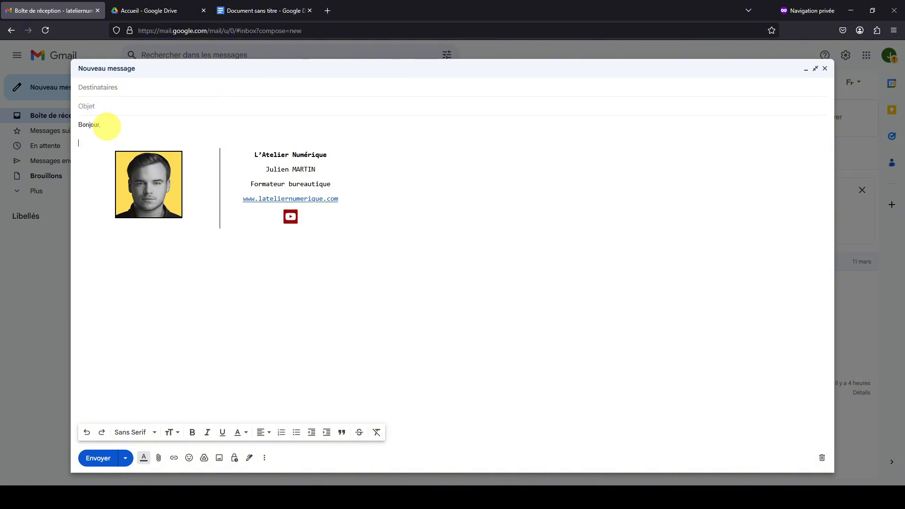